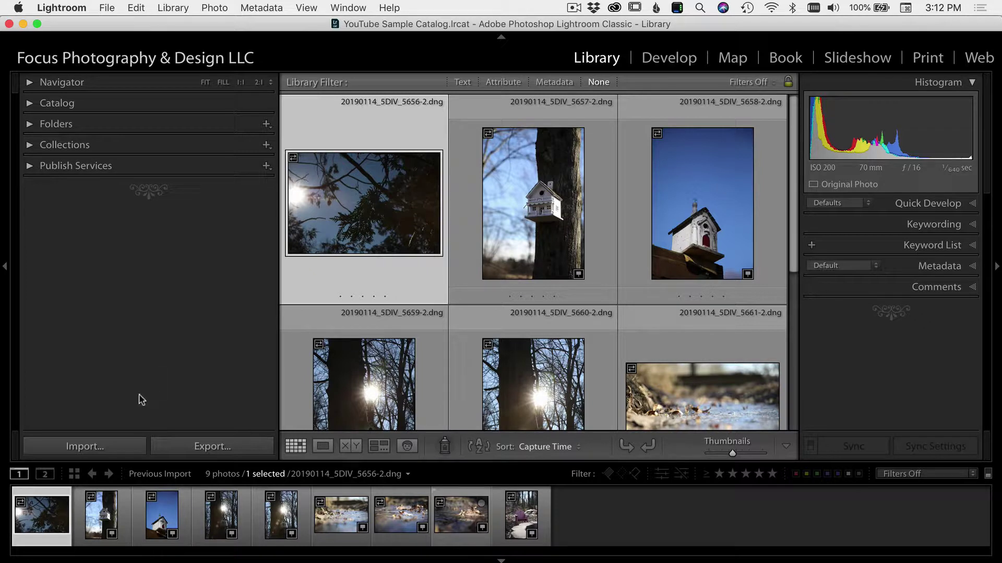
Step: Open the Import dialog from the Library module's left panel
left_click(106, 449)
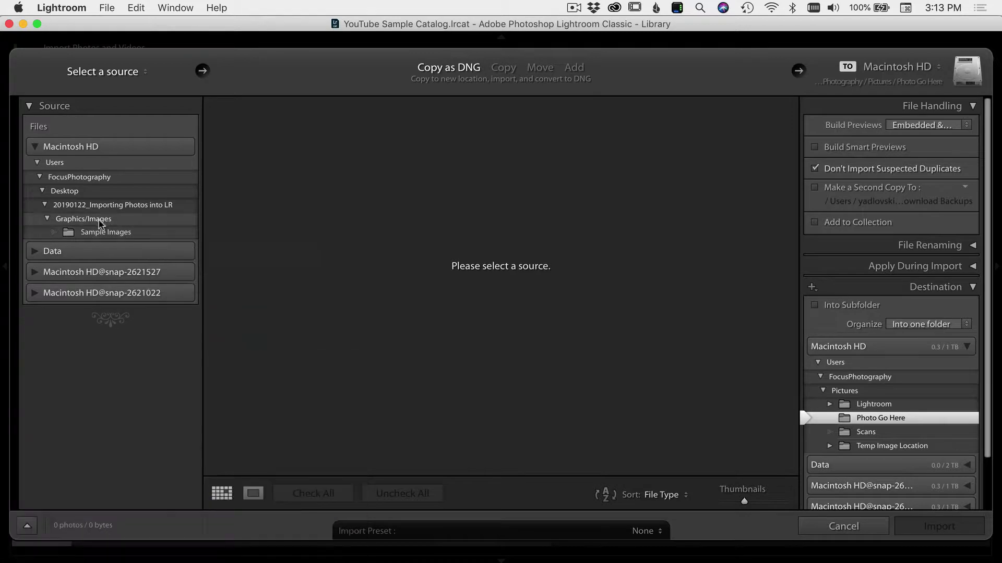
Step: Select the Sample Images folder (21 photos) as the source and collapse Destination and File Handling
left_click(95, 233)
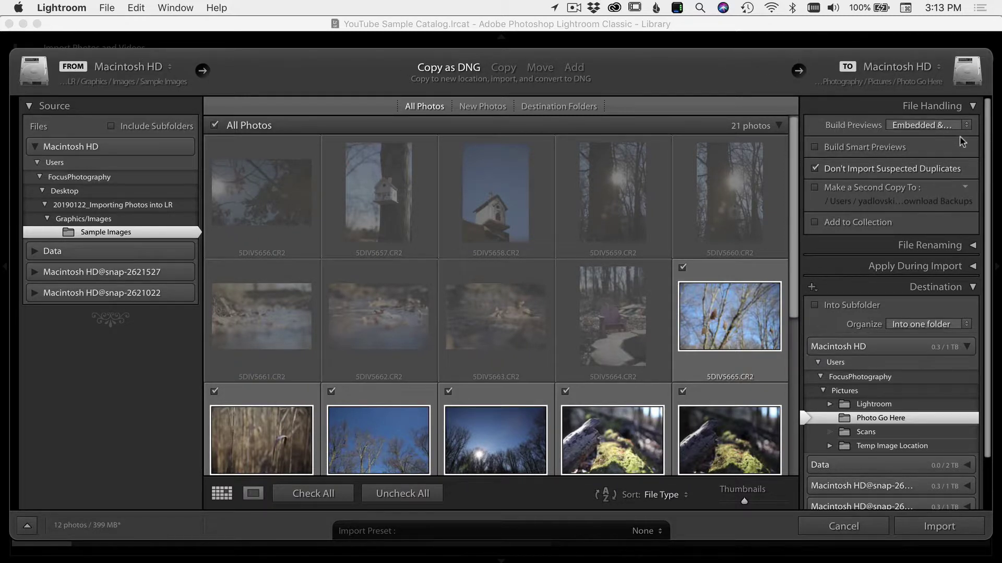
left_click(936, 288)
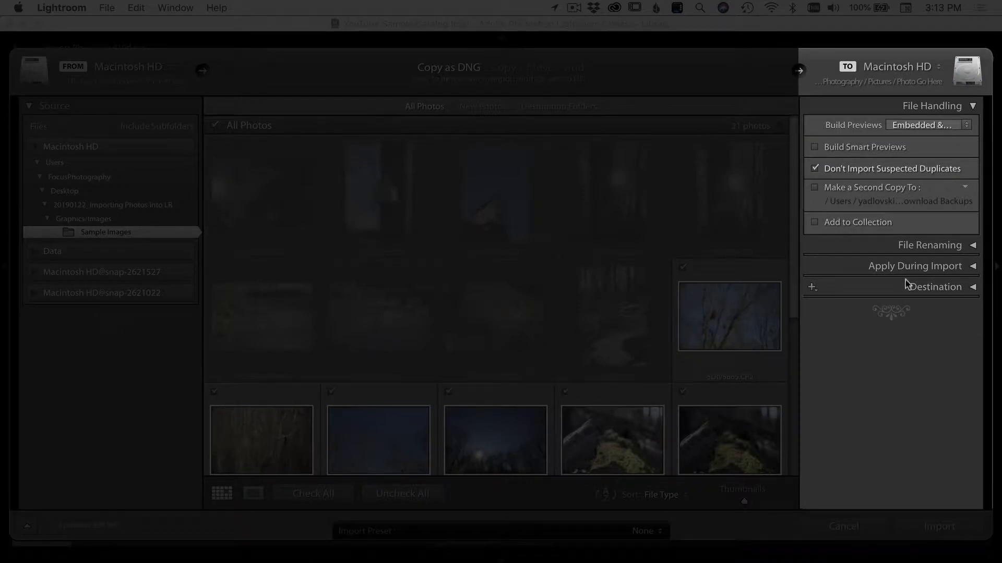
left_click(929, 105)
Step: Set File Handling to build 1:1 previews, then move to the File Renaming panel
left_click(928, 105)
left_click(908, 125)
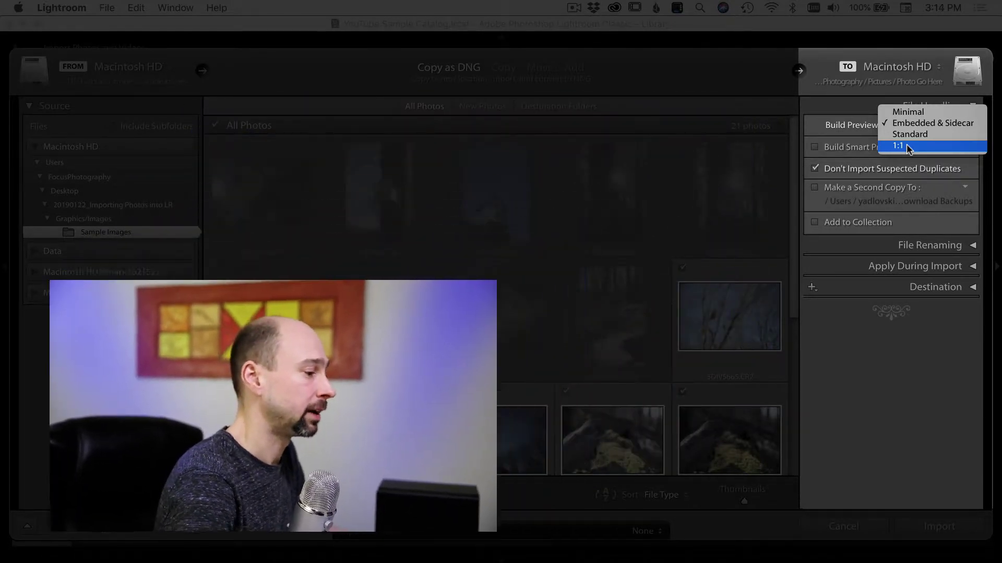
left_click(906, 144)
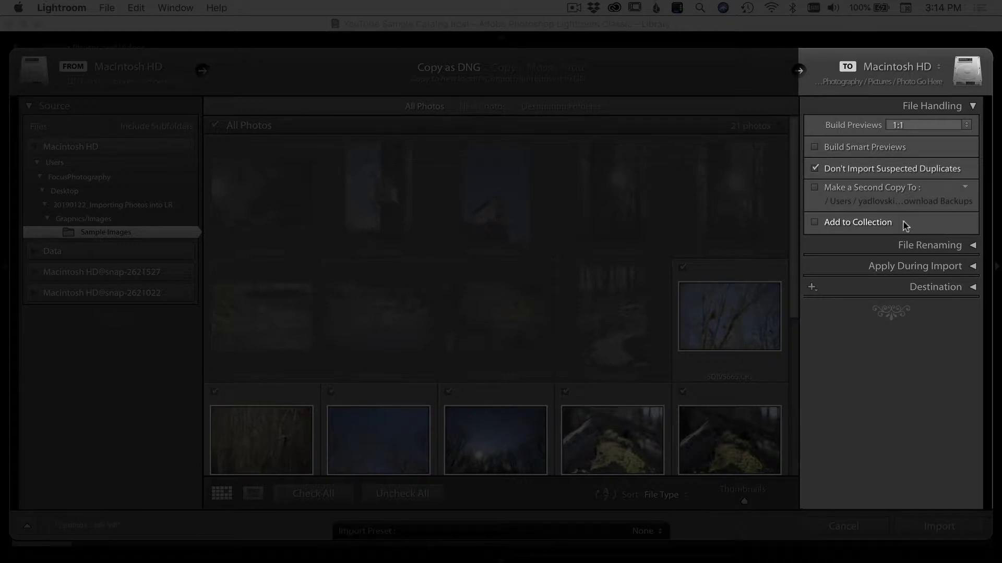
left_click(934, 106)
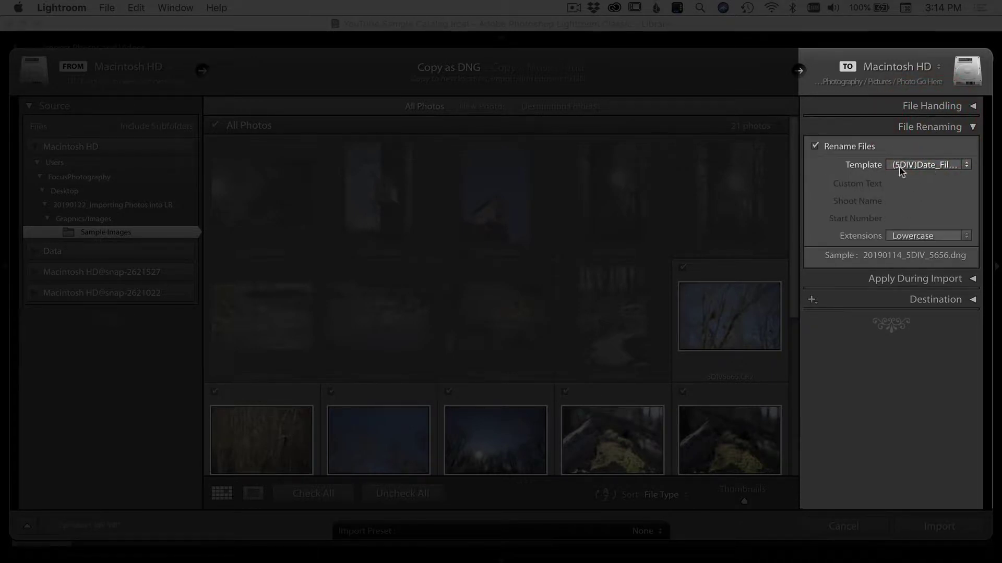
Step: Toggle Rename Files off and on, then choose Edit... from the Template list
left_click(815, 146)
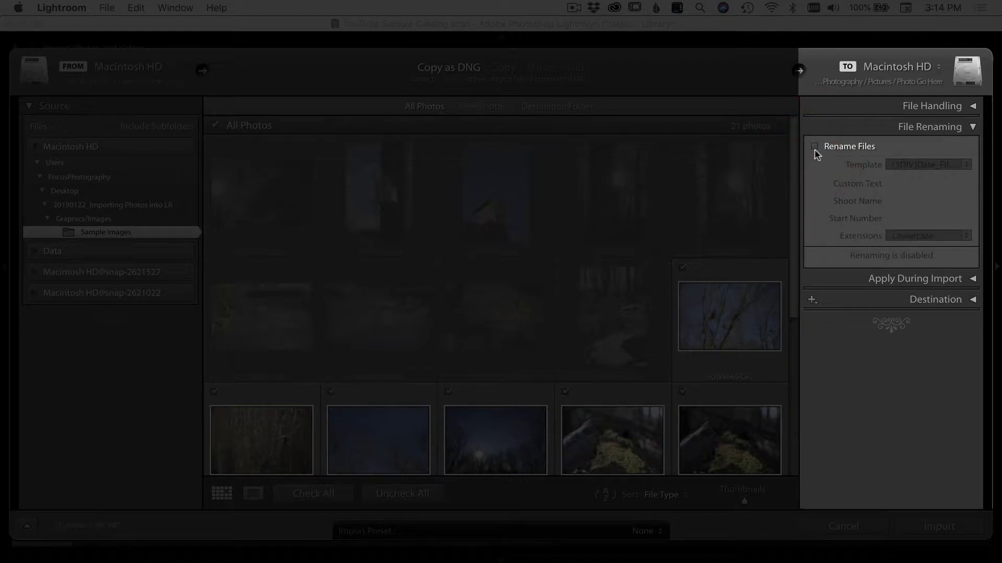
left_click(815, 146)
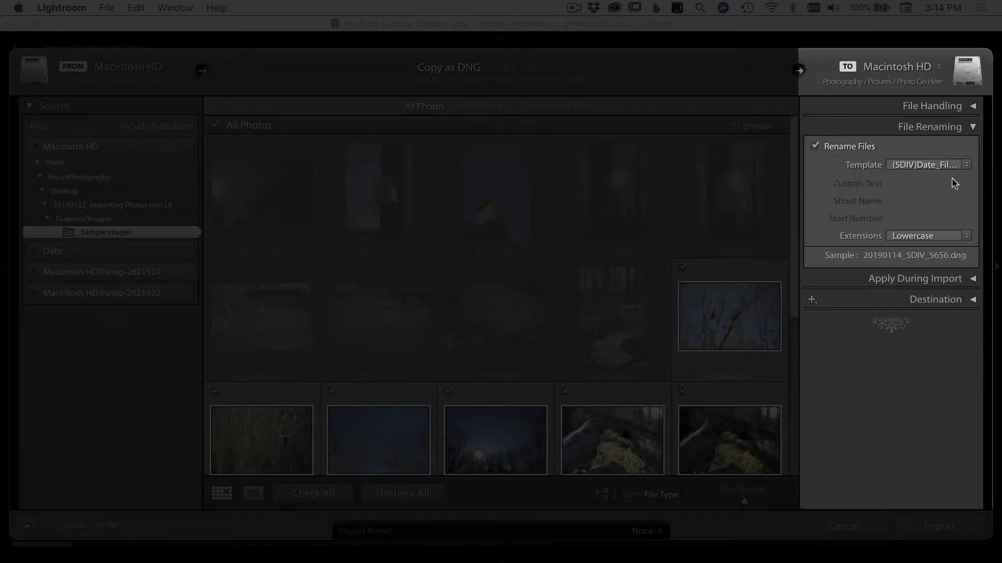
left_click(965, 165)
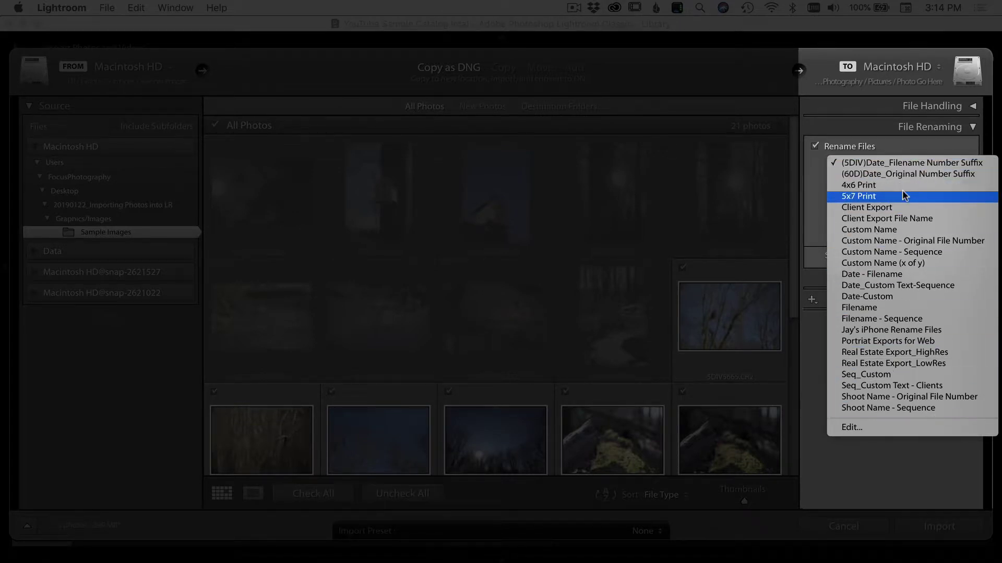
left_click(811, 183)
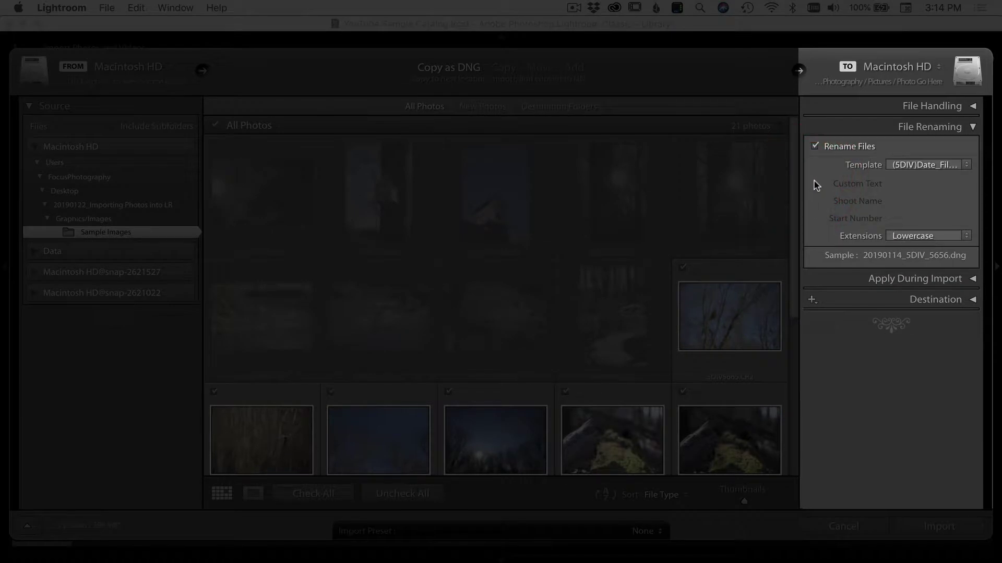
left_click(965, 166)
left_click(851, 426)
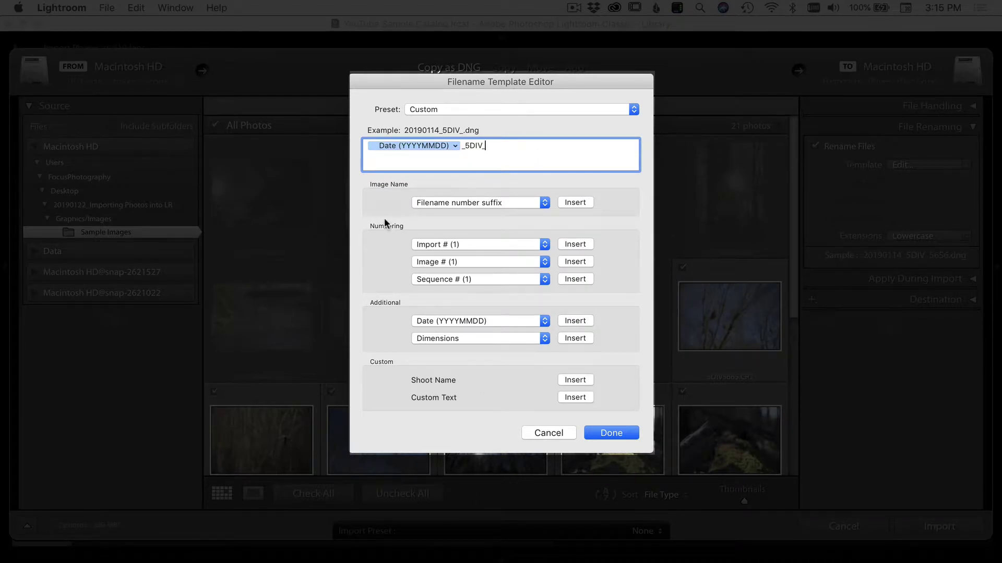
Step: Try the Image Name and Numbering tokens, adding then removing a filename number suffix
left_click(423, 202)
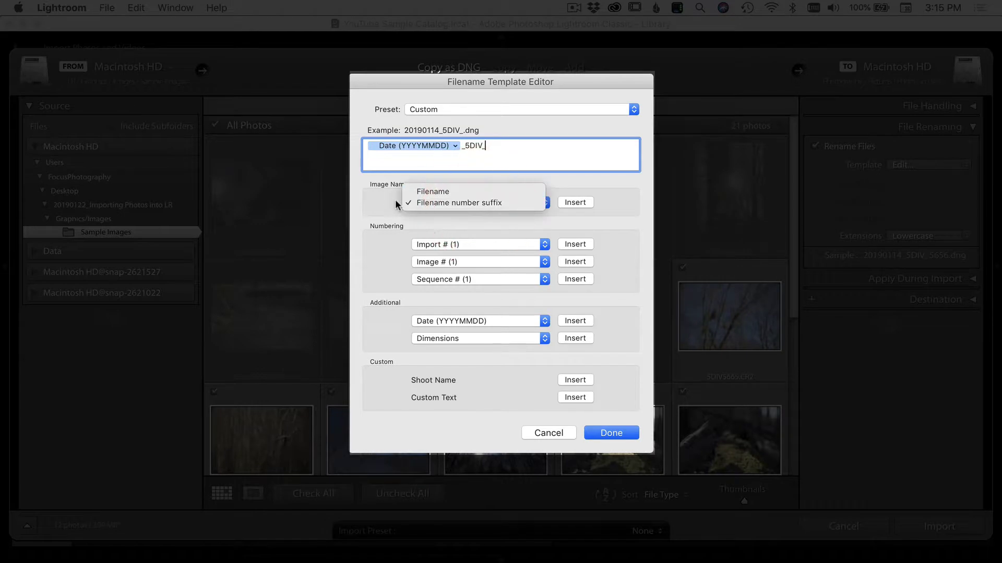
left_click(396, 200)
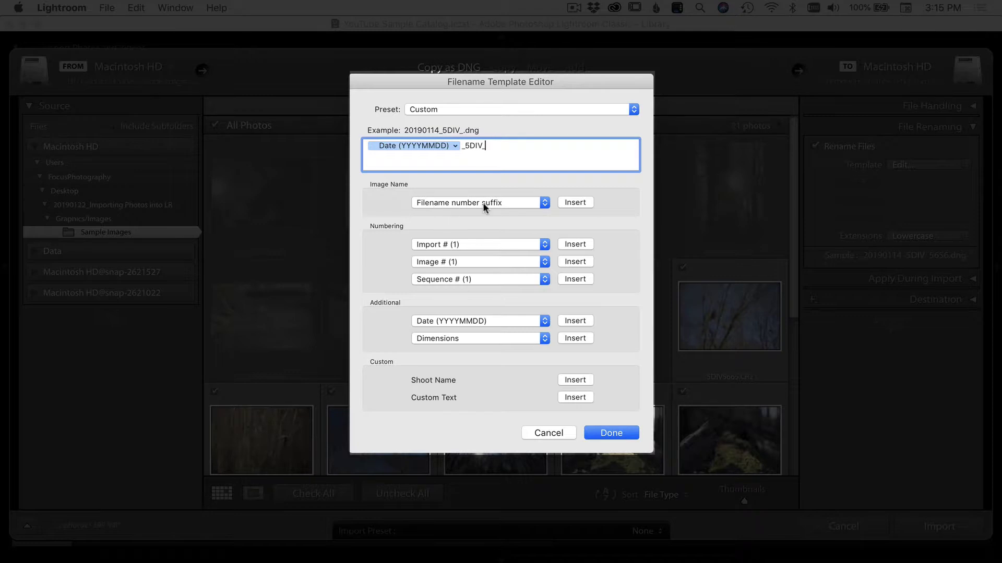
left_click(576, 203)
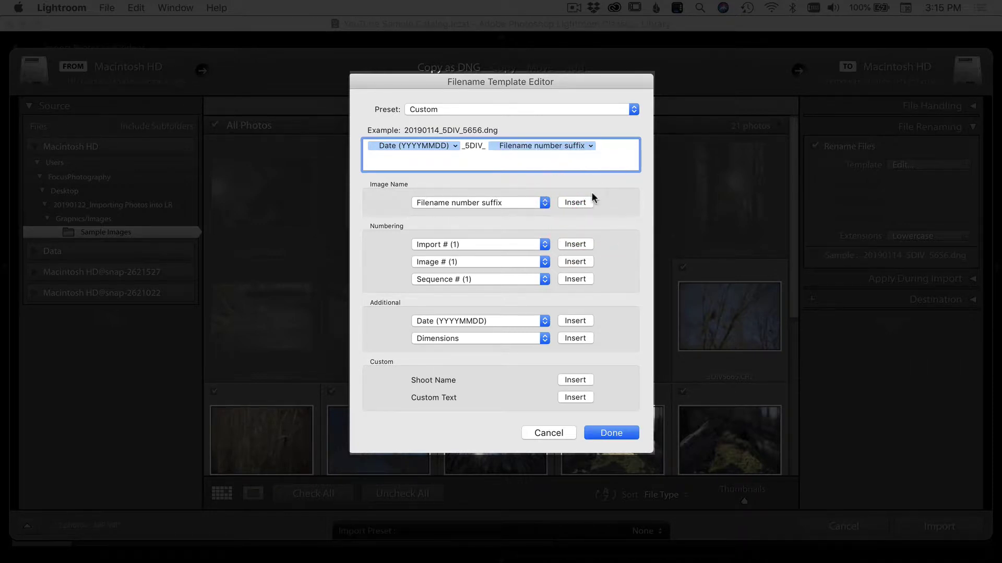
key("BackSpace")
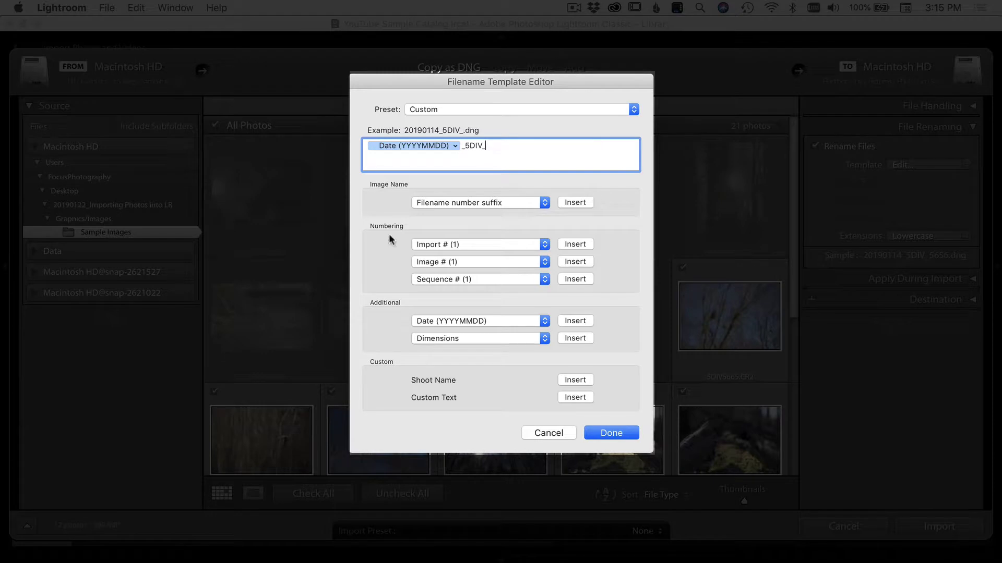
left_click(419, 277)
left_click(421, 243)
left_click(425, 259)
left_click(425, 261)
Step: Insert a custom text token, check the Preset list, then cancel the editor unsaved
left_click(574, 397)
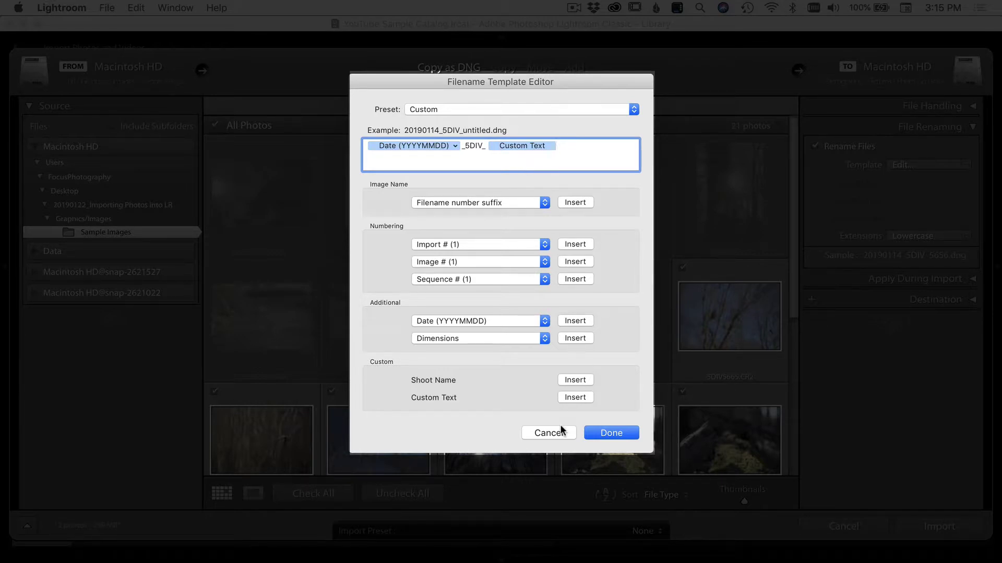
left_click(446, 108)
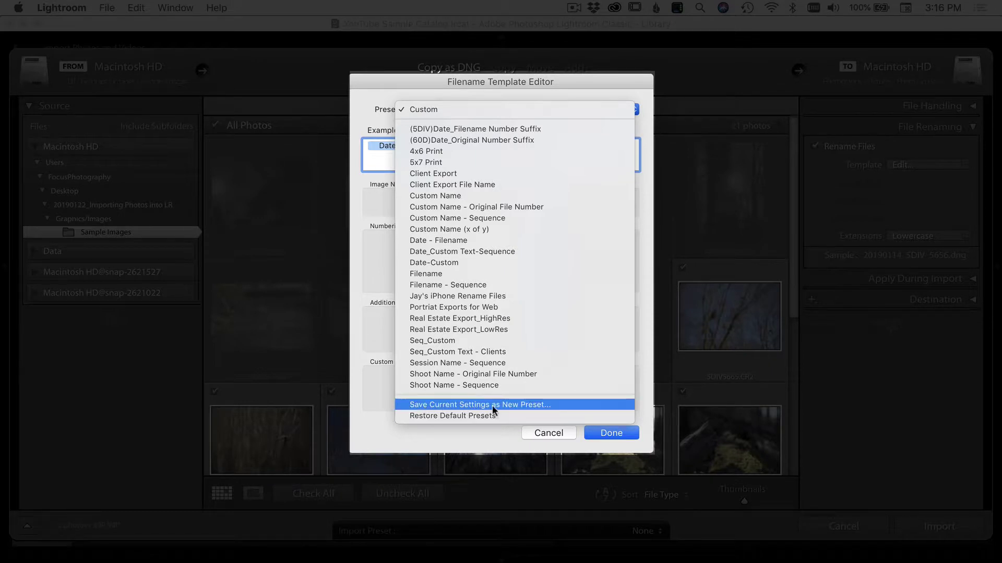
left_click(498, 431)
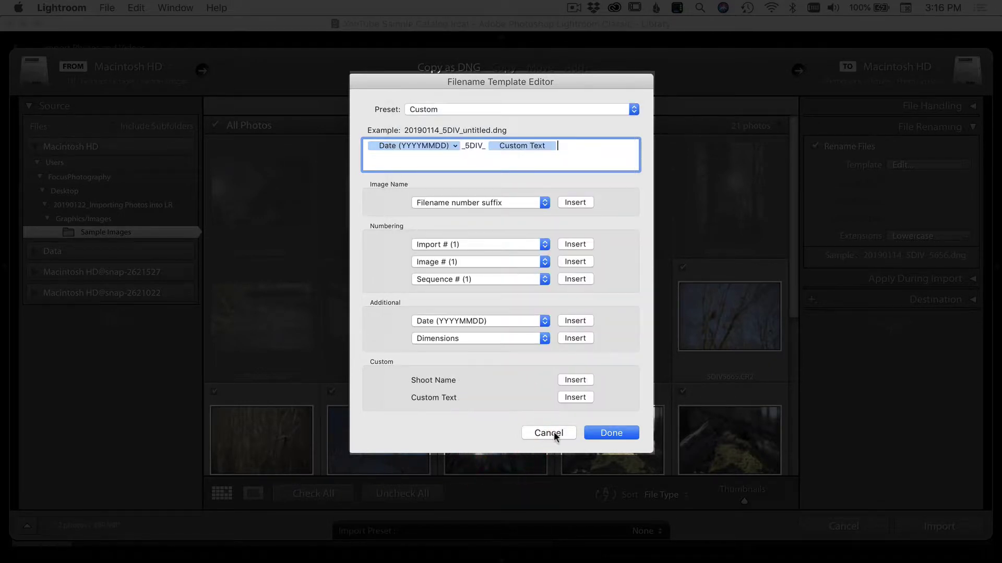
left_click(552, 431)
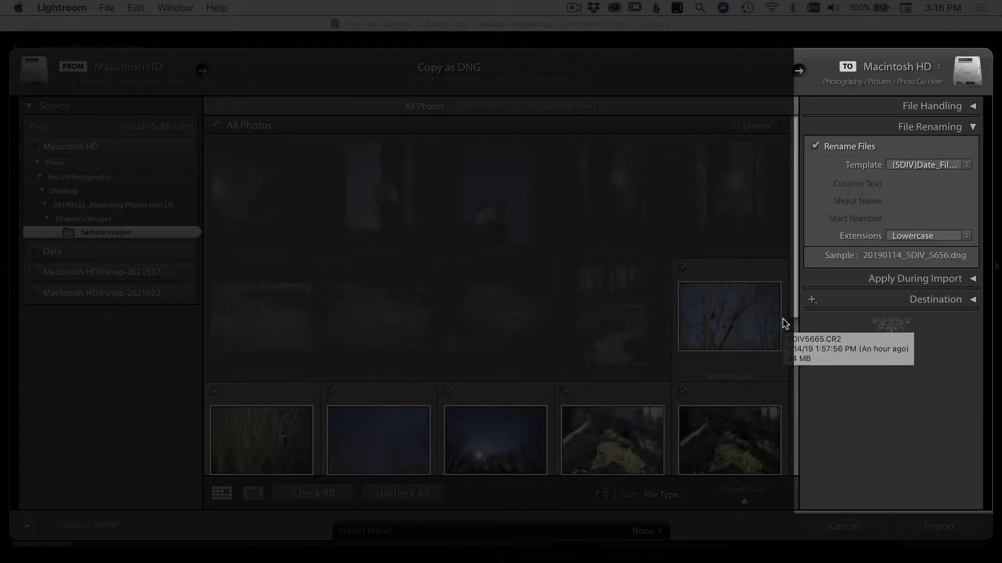
Step: Keep the (5DIV)Date template, collapse File Renaming and expand Apply During Import
left_click(932, 166)
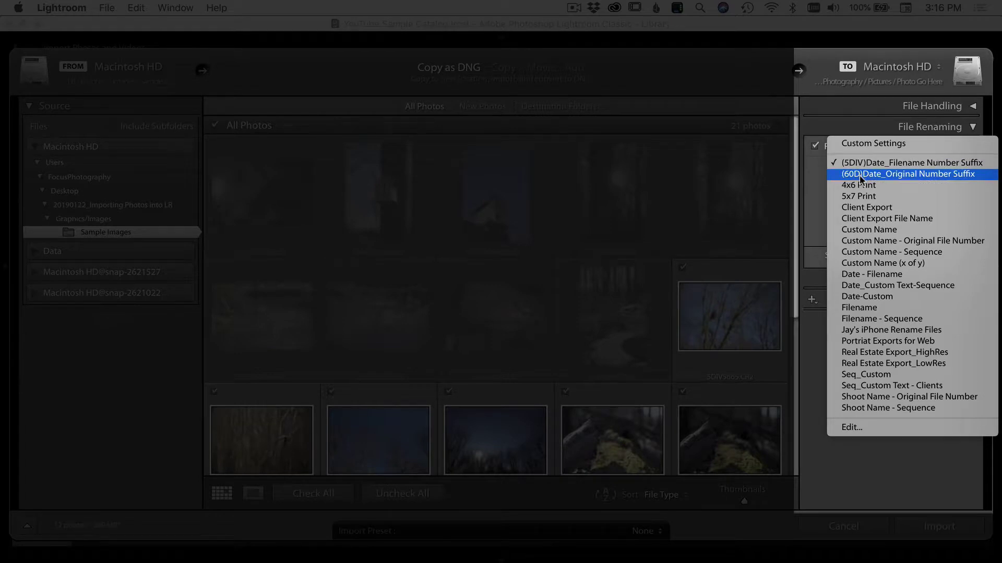
left_click(815, 343)
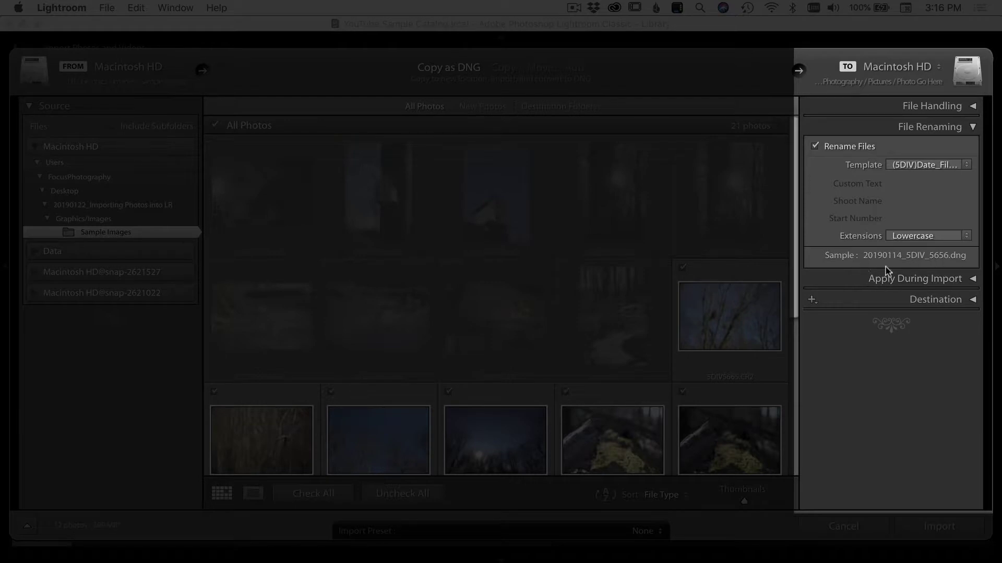
left_click(906, 129)
left_click(905, 149)
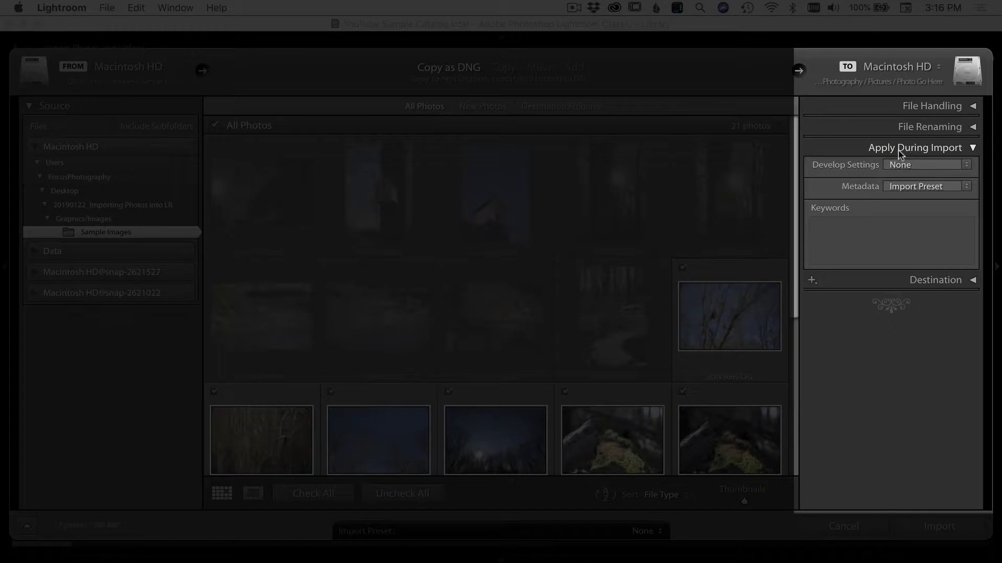
Step: Leave Develop Settings at None after browsing the develop preset list
left_click(930, 163)
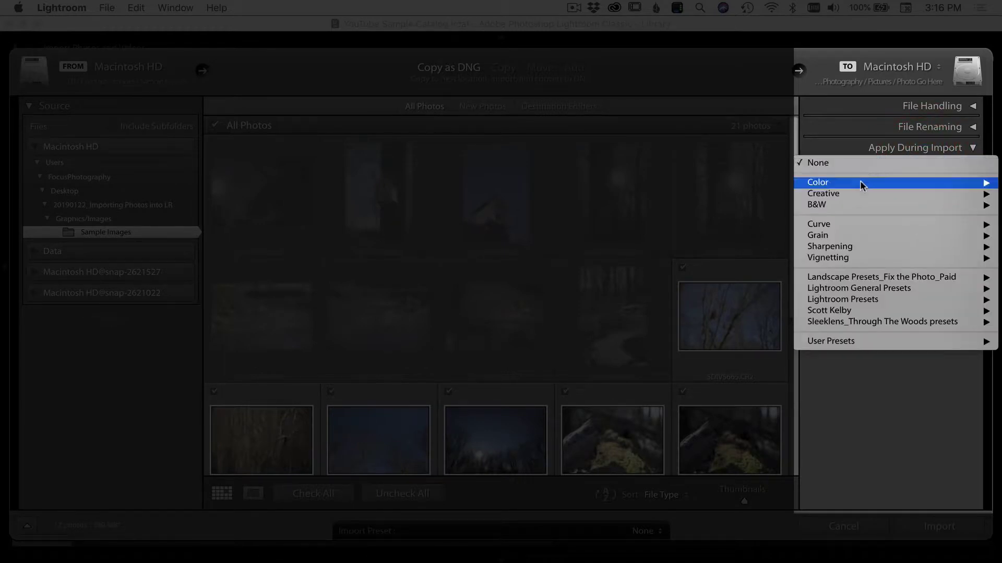
mouse_move(853, 255)
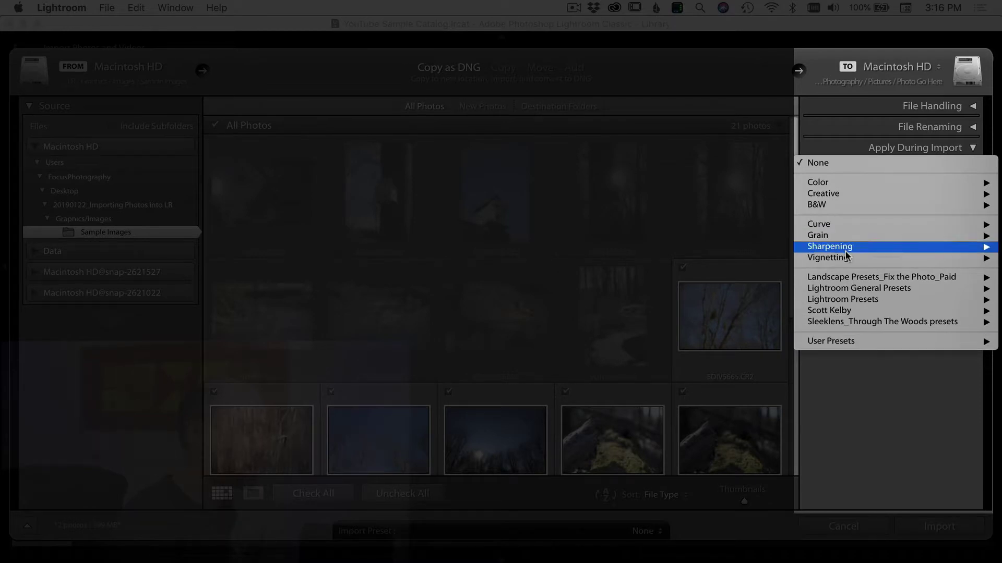
mouse_move(843, 341)
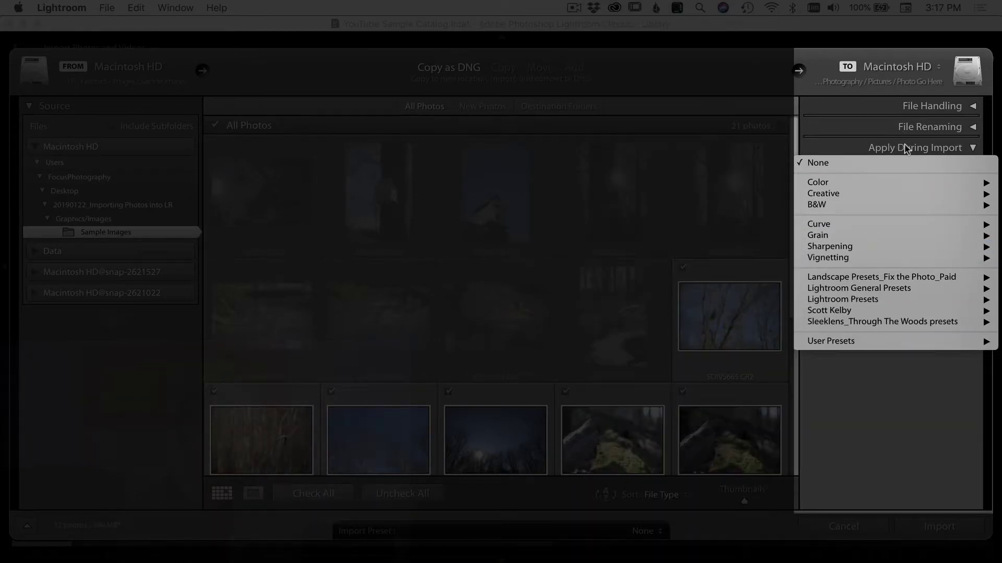
left_click(926, 440)
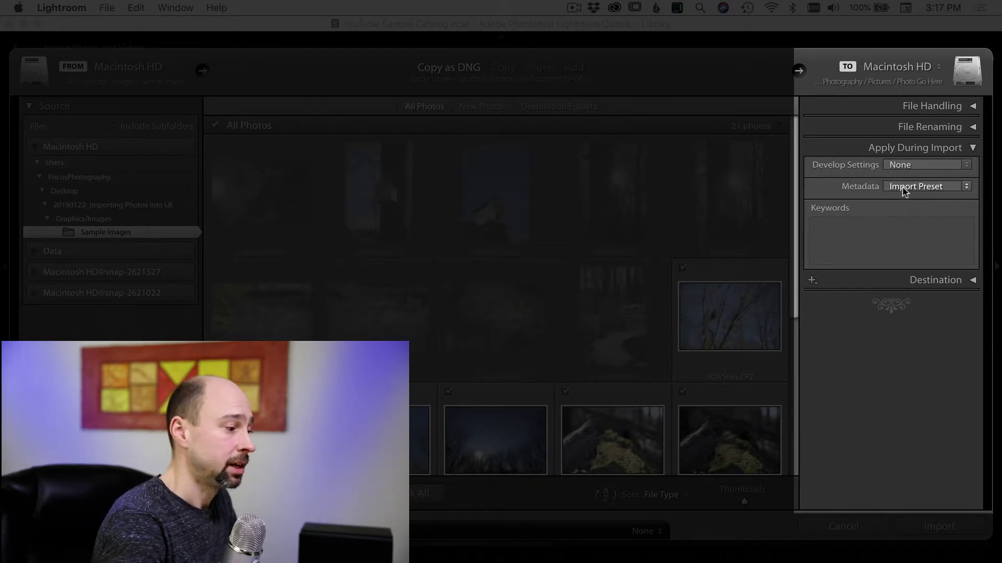
Step: Choose New... from the Metadata popup to start a new metadata preset
left_click(903, 186)
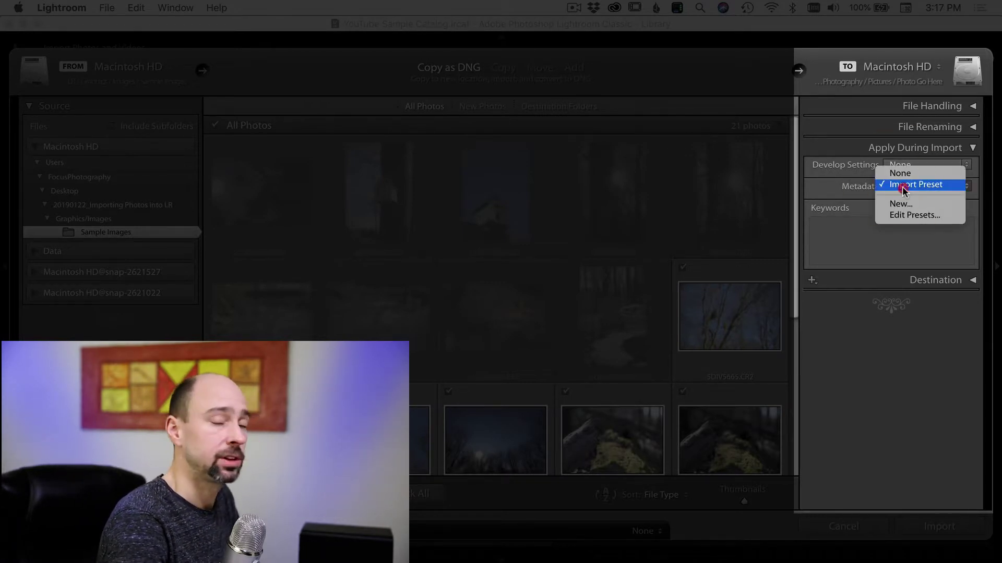
left_click(903, 186)
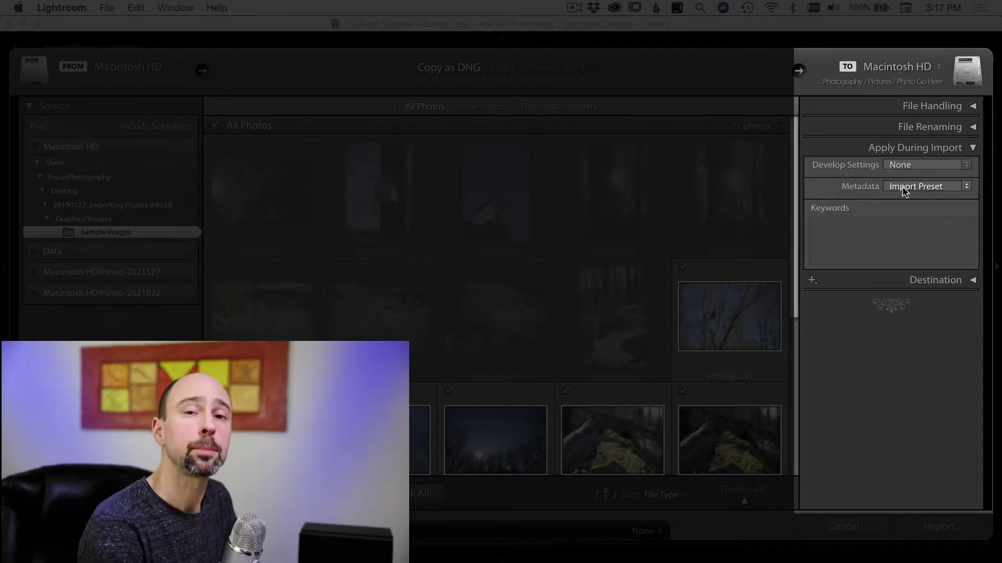
left_click(903, 187)
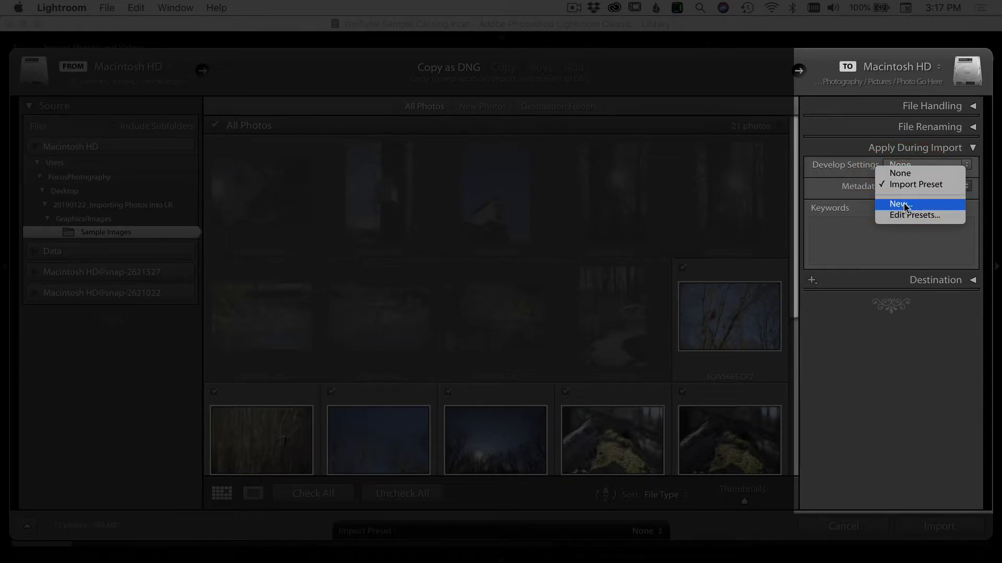
left_click(902, 204)
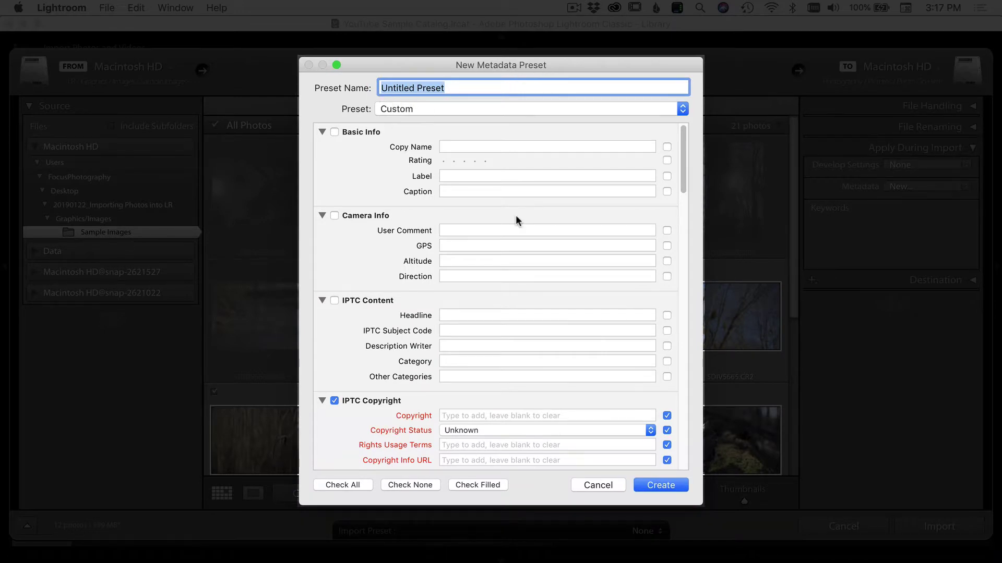
Step: Name the new metadata preset 'Test' and scroll through its fields
type("Test")
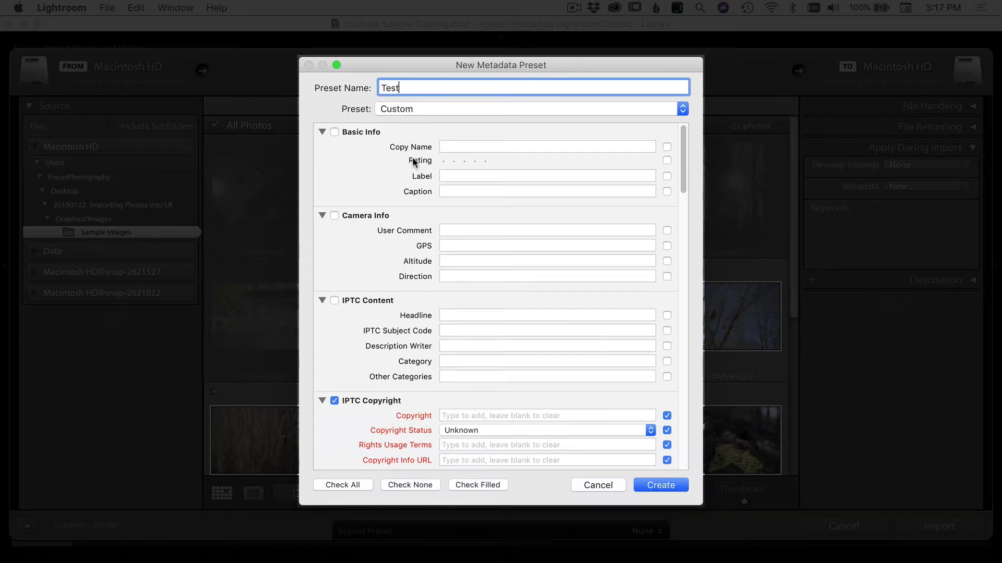
scroll(398, 358, "down", 2)
scroll(397, 355, "down", 10)
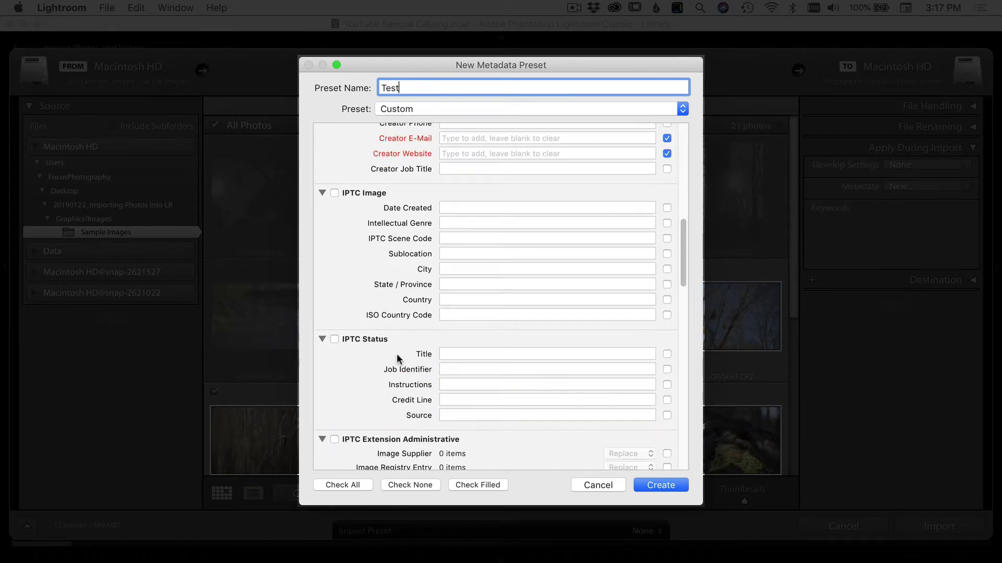
scroll(396, 353, "up", 8)
scroll(396, 353, "up", 7)
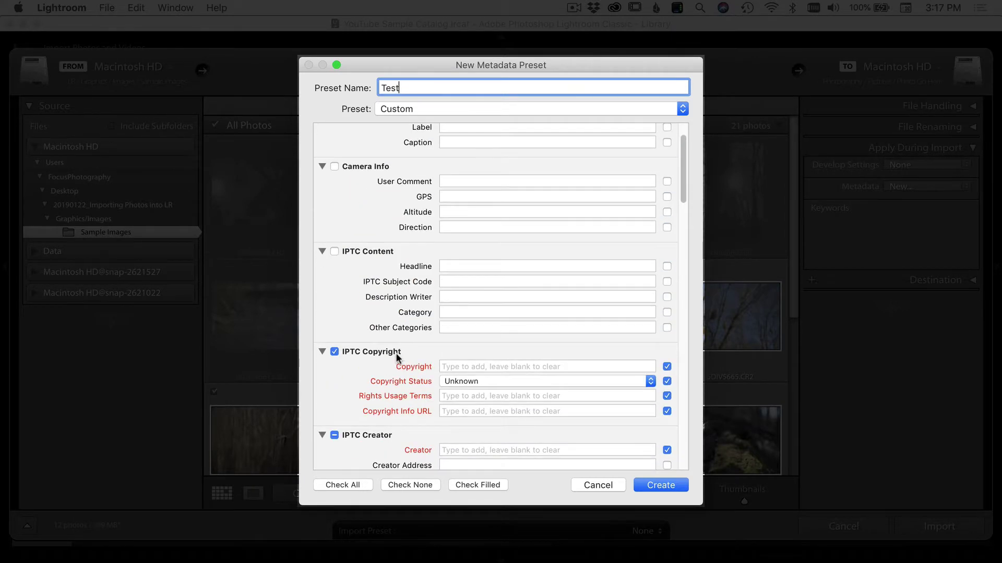
scroll(371, 264, "down", 5)
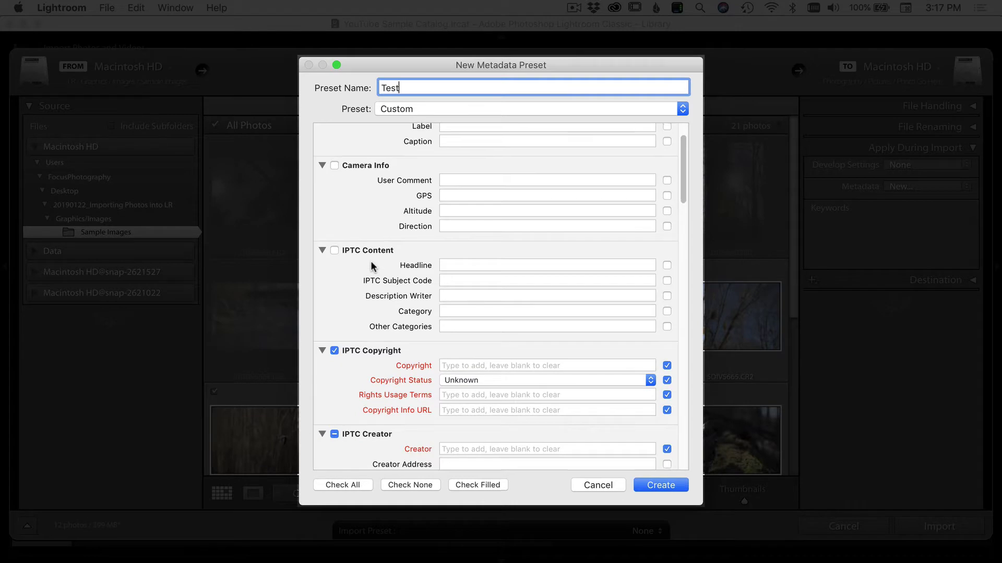
scroll(387, 319, "down", 1)
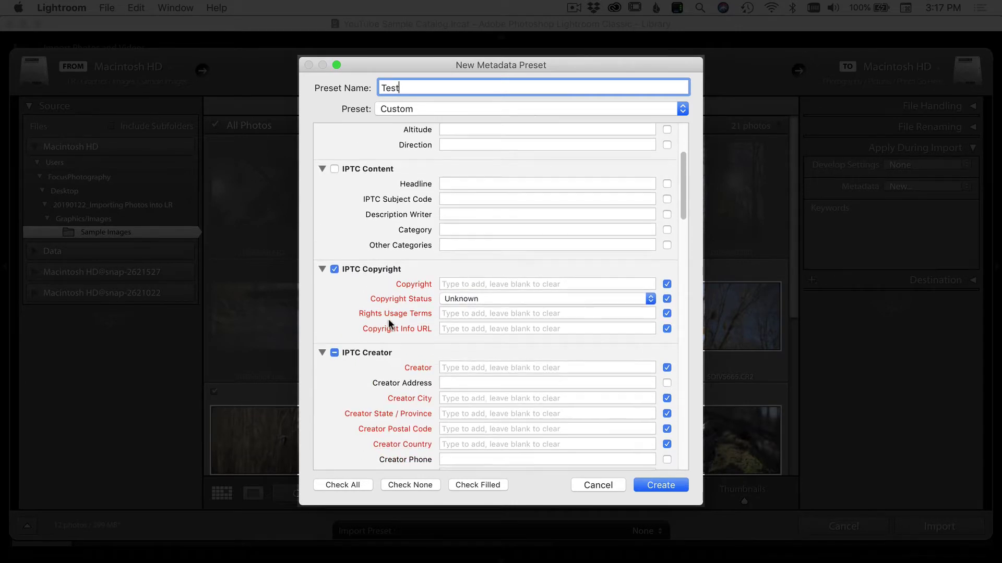
Step: Set Copyright Status to Copyrighted and review the remaining IPTC fields
left_click(457, 278)
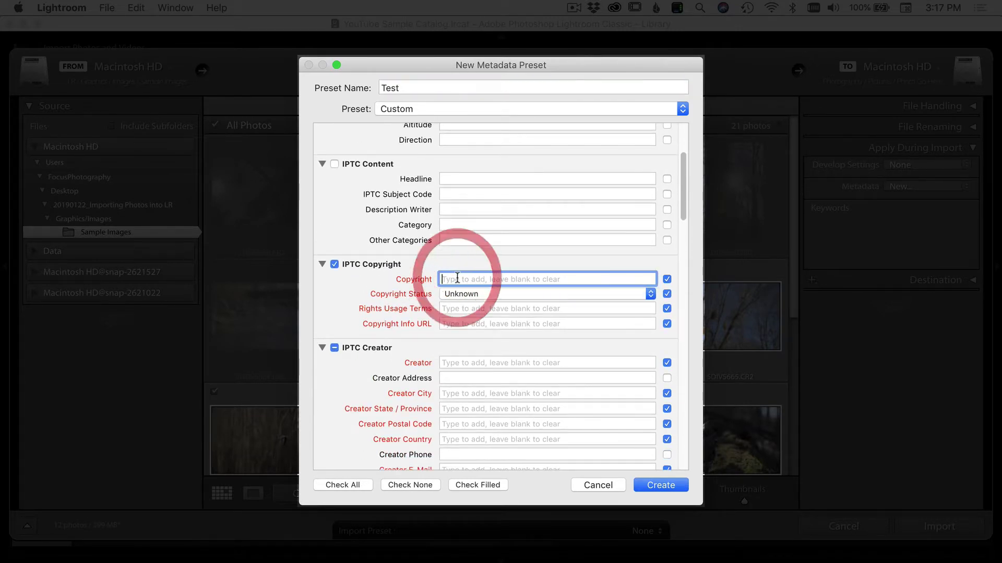
left_click(468, 294)
left_click(472, 307)
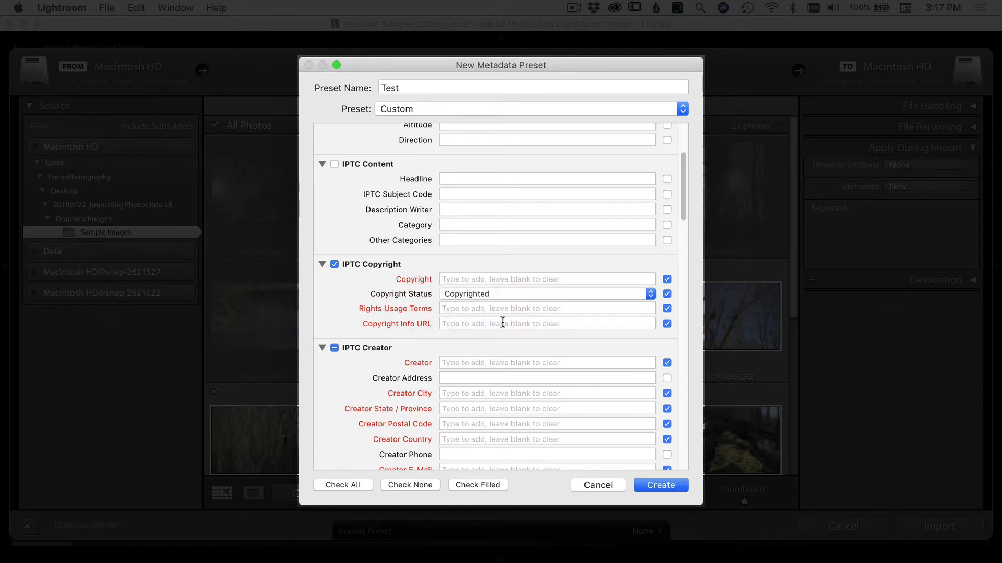
scroll(468, 309, "down", 3)
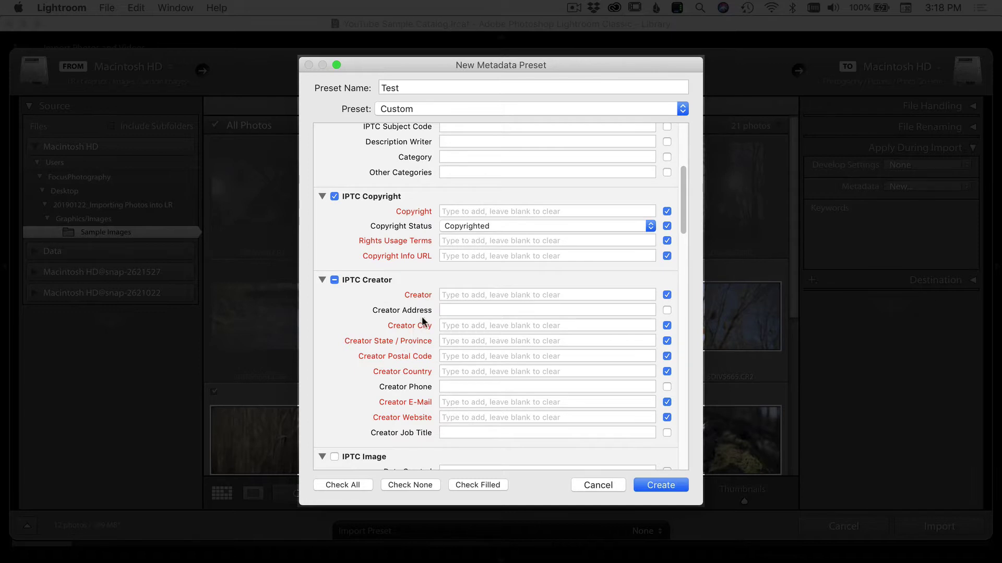
scroll(422, 328, "down", 1)
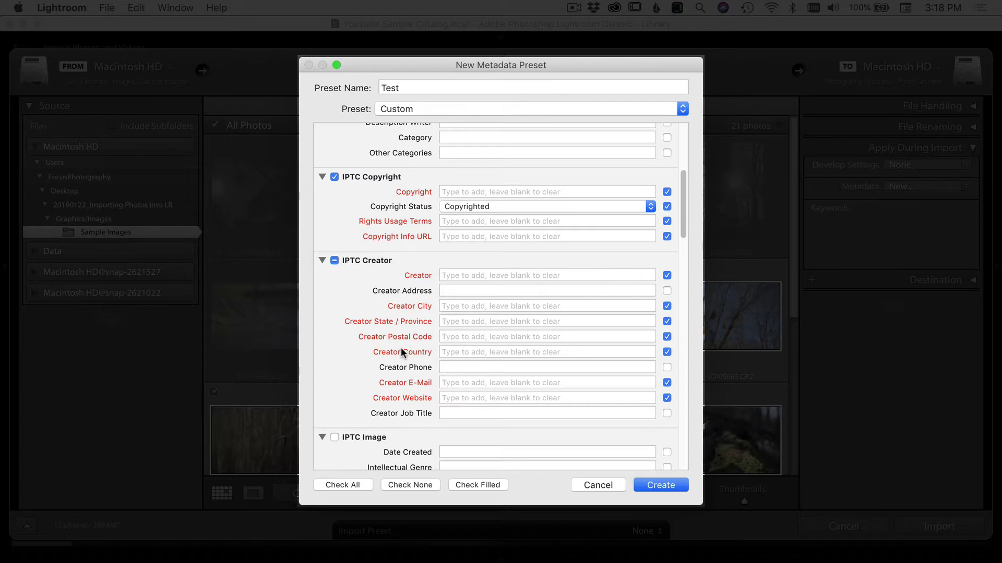
scroll(402, 346, "down", 10)
scroll(401, 346, "up", 5)
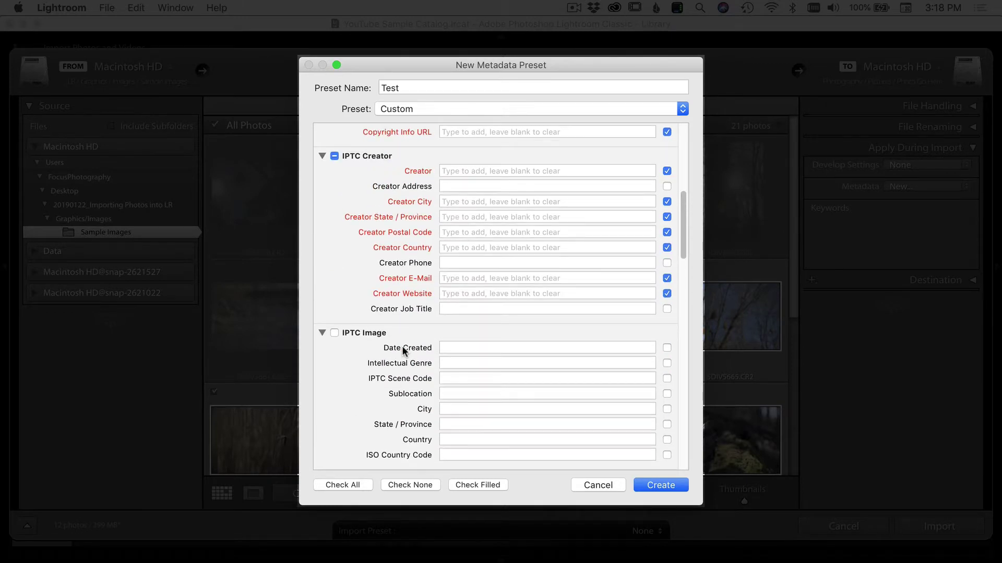
scroll(402, 347, "up", 3)
scroll(399, 352, "down", 12)
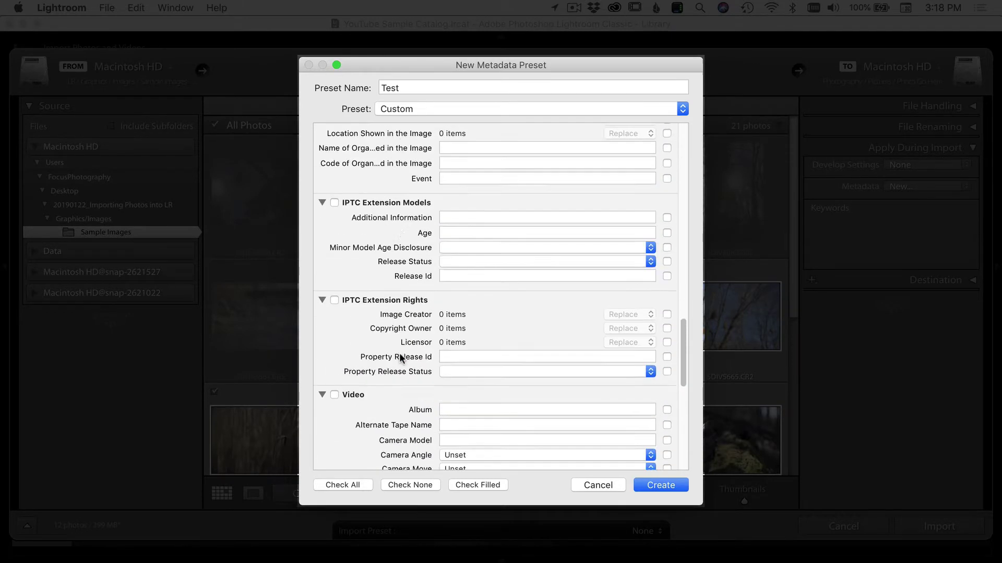
scroll(399, 353, "down", 20)
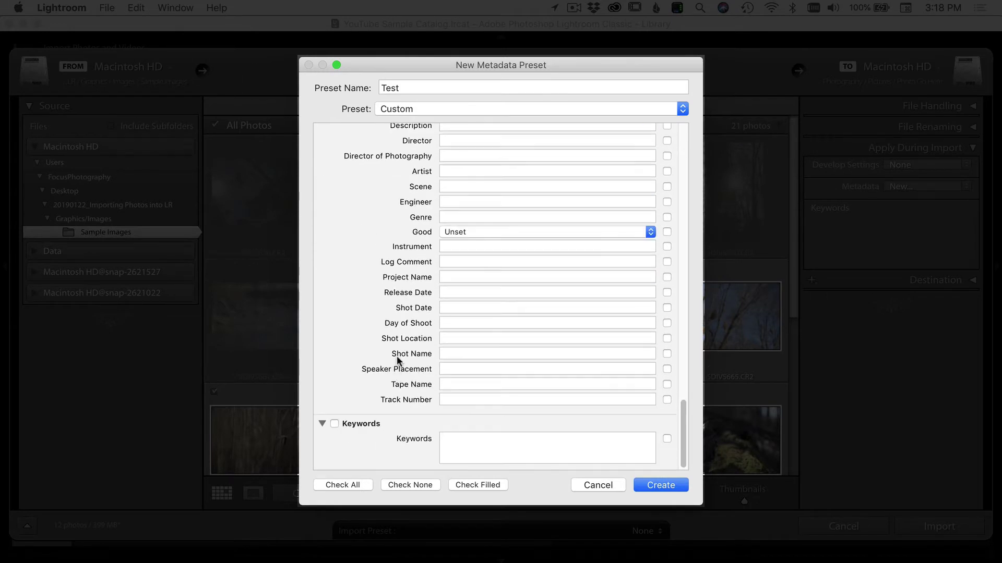
scroll(396, 355, "up", 20)
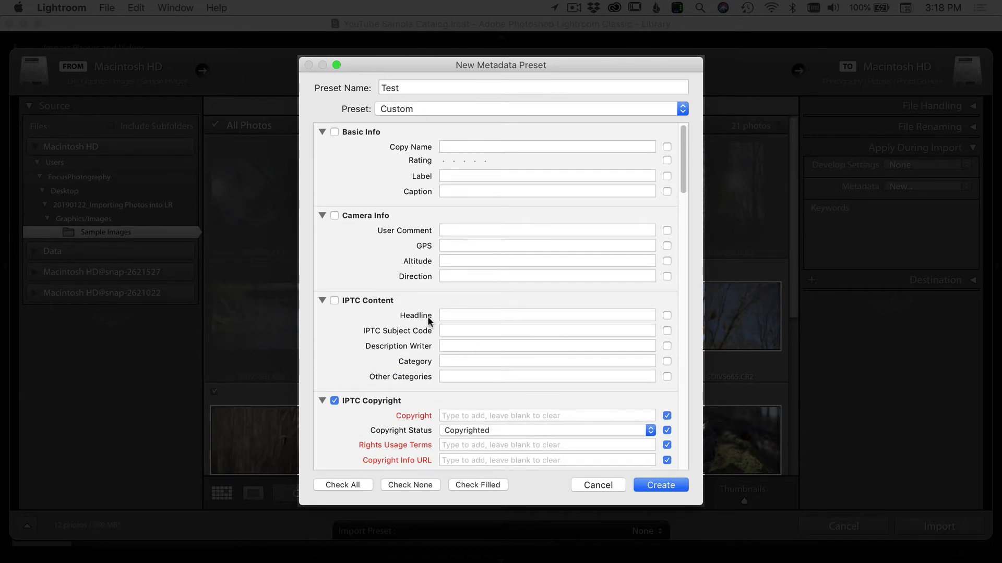
Step: Create the Test metadata preset, then set the Metadata popup back to Import Preset
left_click(655, 484)
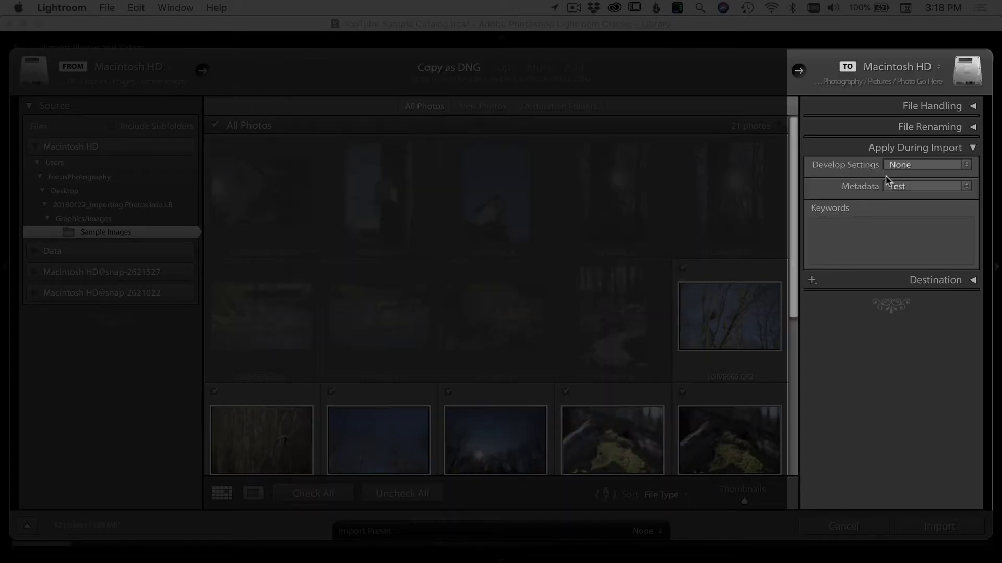
left_click(896, 186)
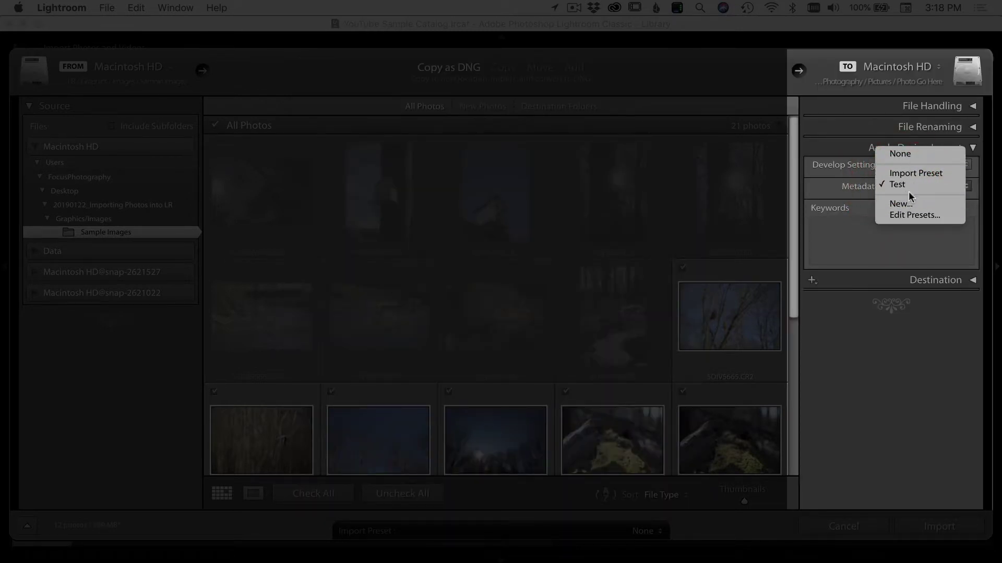
left_click(878, 193)
left_click(906, 186)
left_click(914, 173)
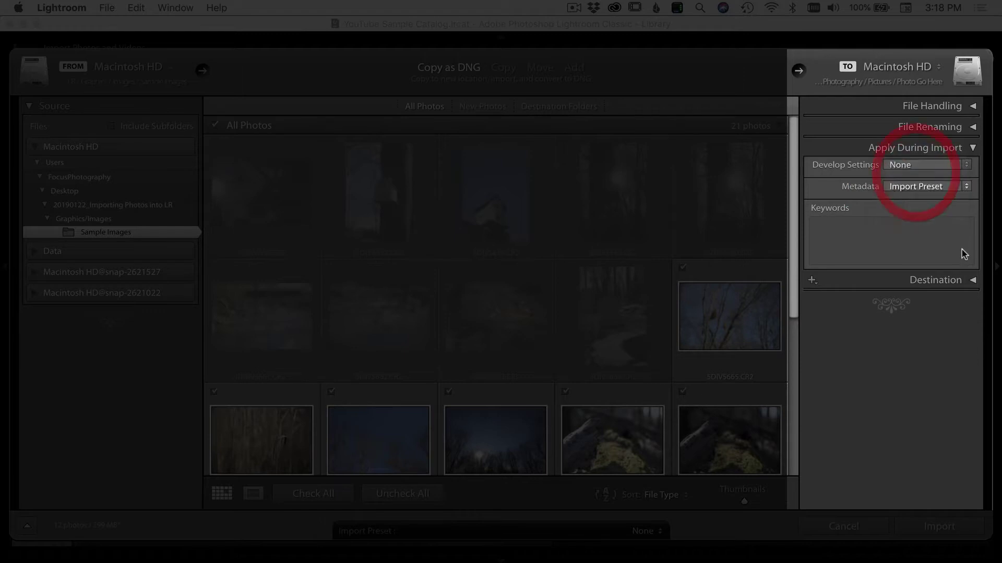
Step: Apply the keyword 'Landscapes' on import and expand the Destination panel
left_click(880, 234)
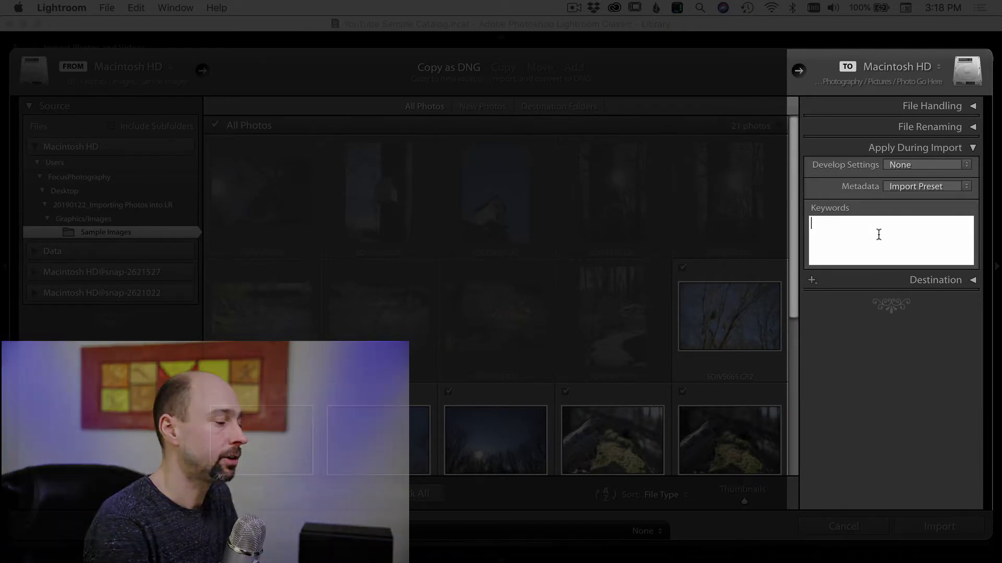
scroll(598, 374, "down", 5)
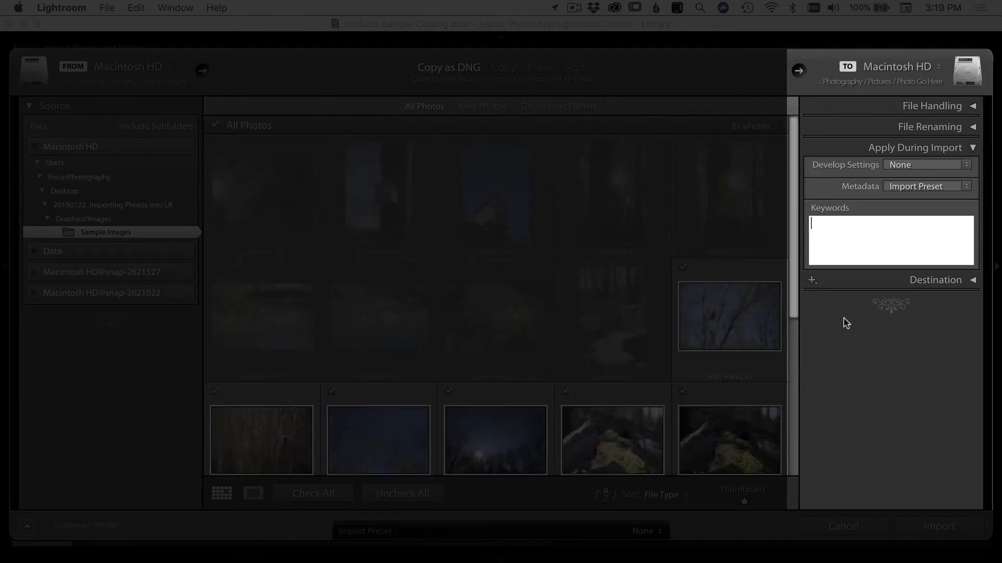
key("shift")
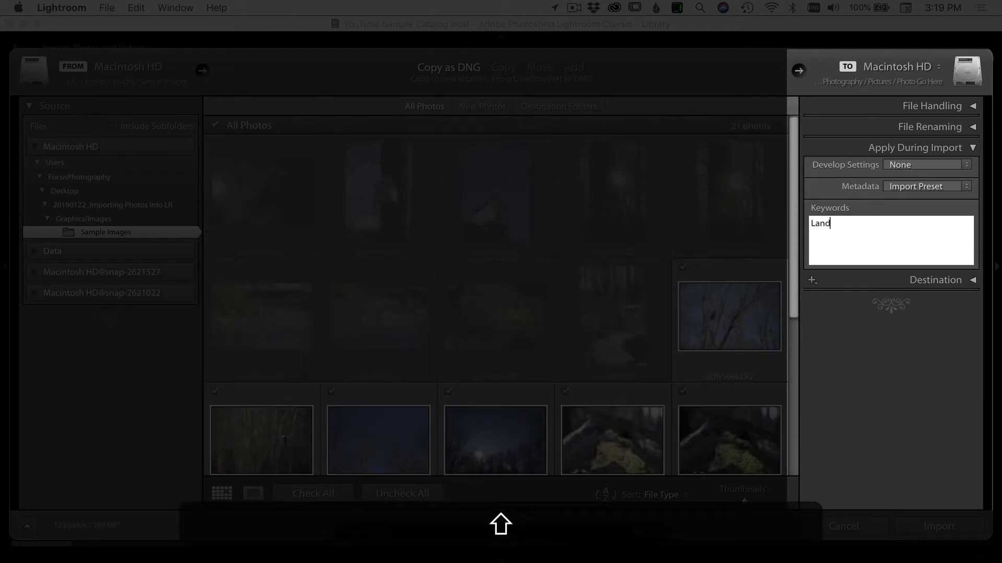
type("ape")
key("BackSpace")
key("BackSpace")
type("capes")
key("Return")
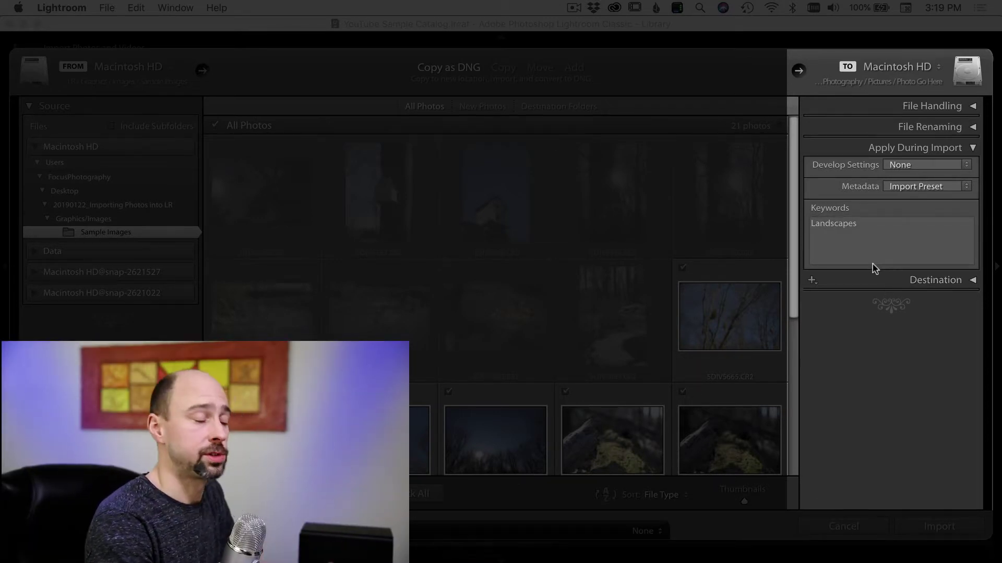
left_click(934, 281)
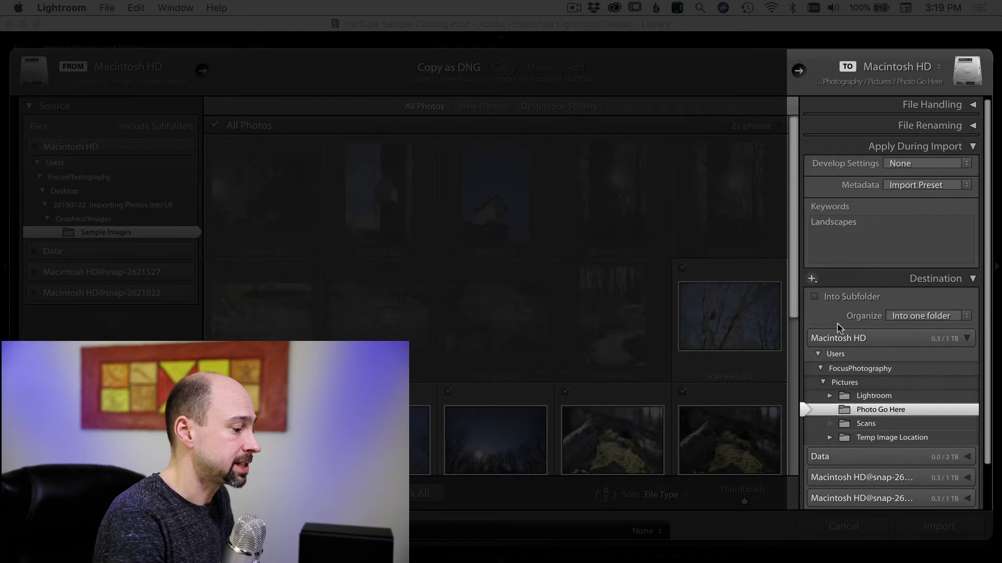
Step: Import into Landscapes_All under Photo Go Here, in a new subfolder named 2019_Backyard
scroll(877, 340, "down", 2)
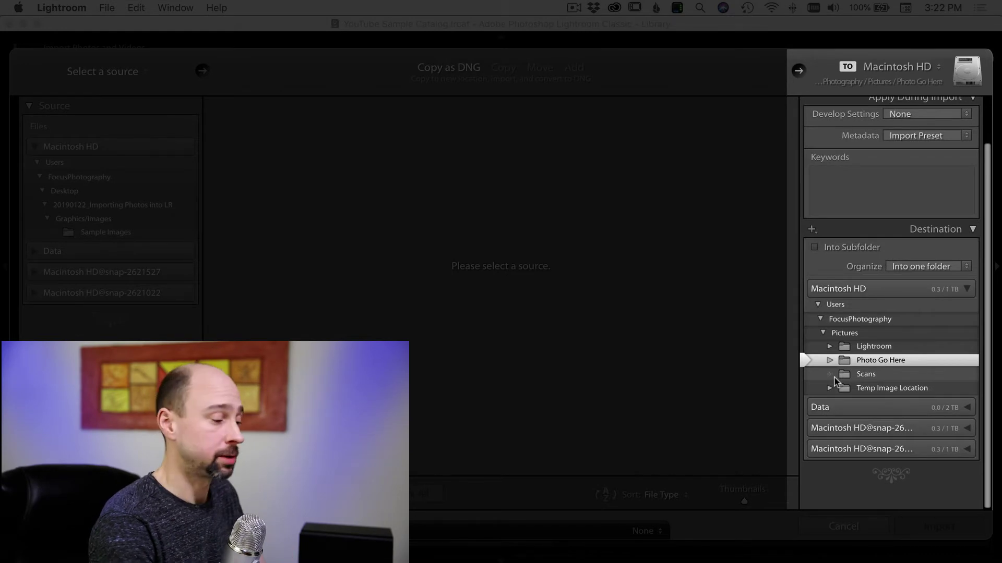
left_click(830, 360)
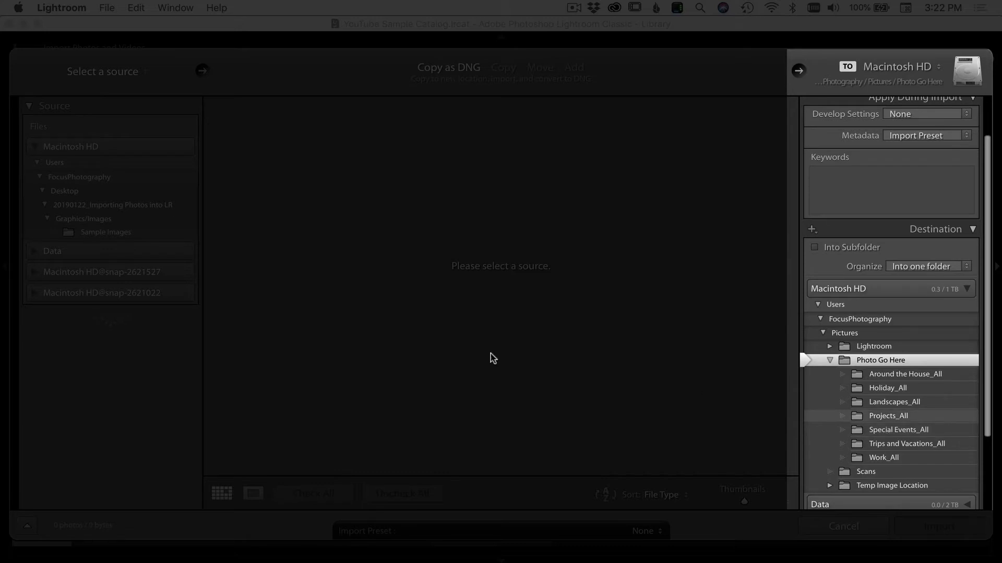
left_click(103, 232)
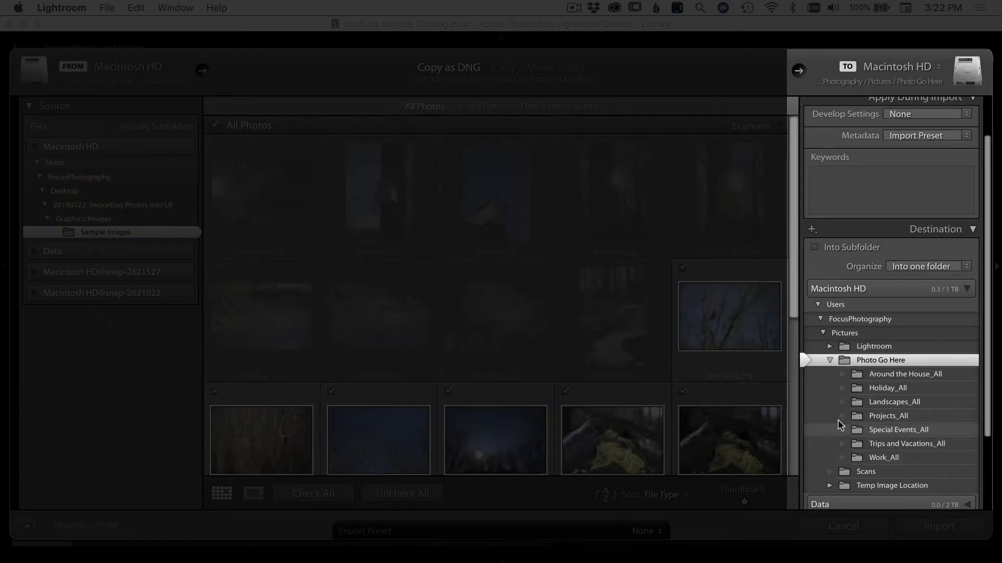
left_click(880, 403)
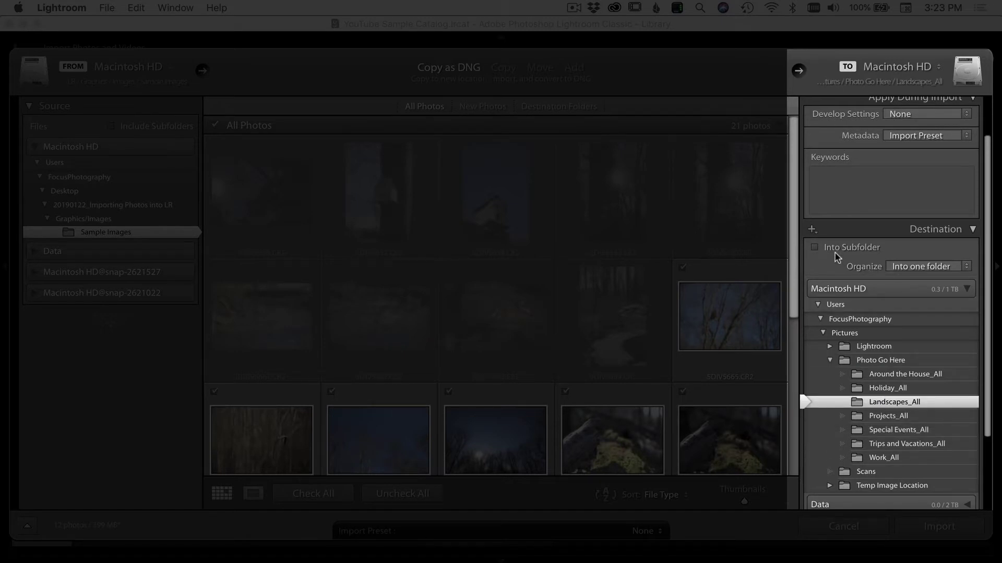
left_click(814, 248)
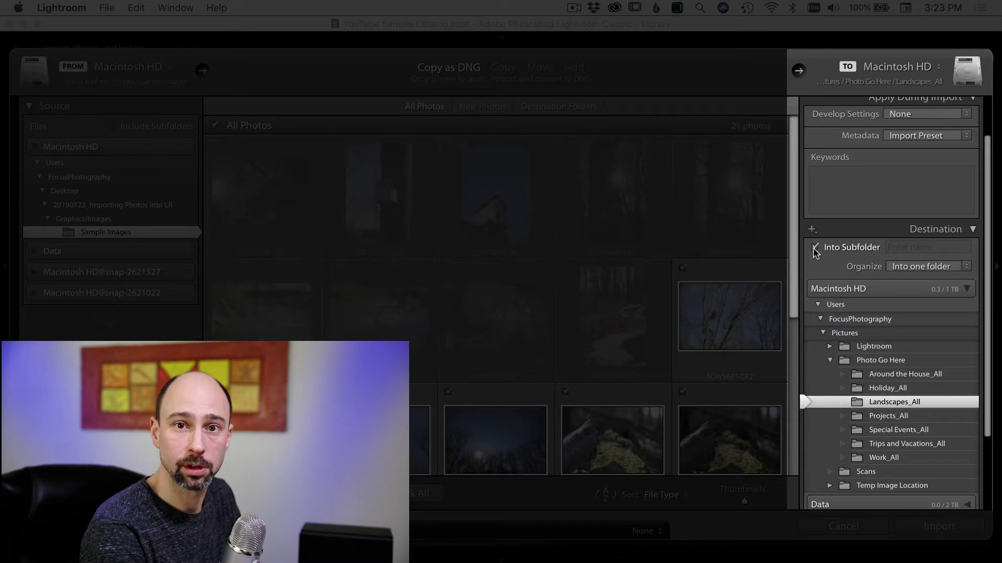
left_click(815, 248)
type("2019_Back")
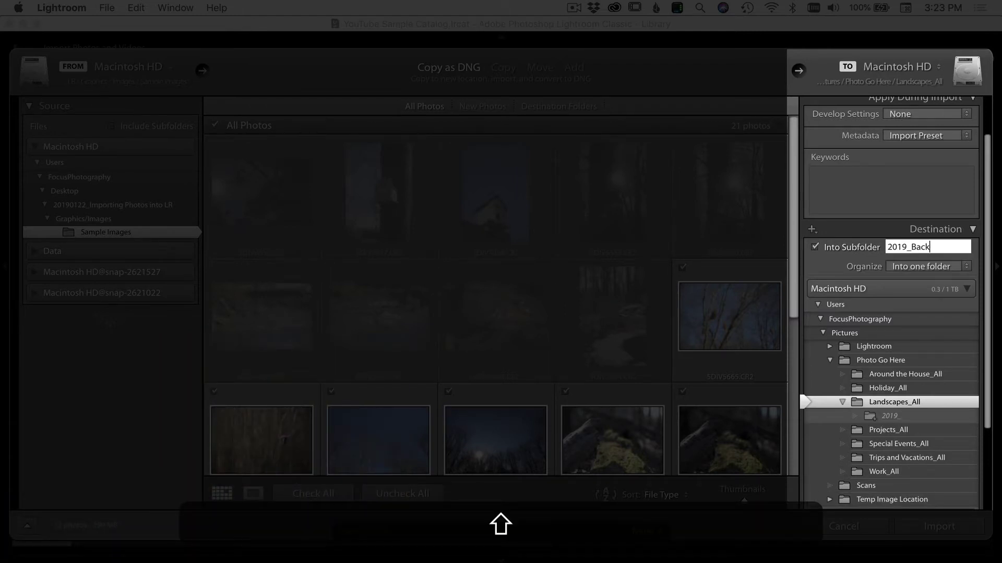
type("yard")
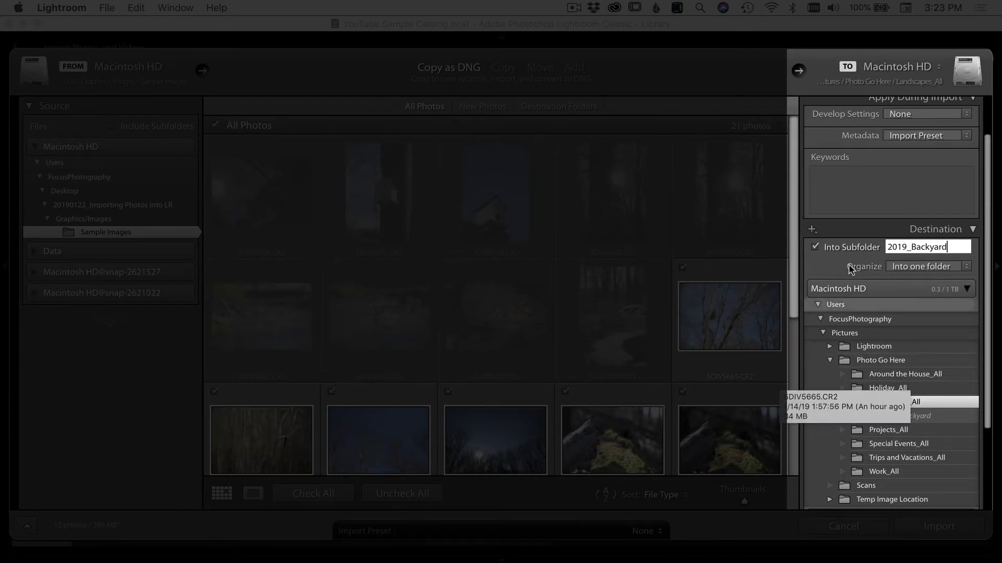
Step: Confirm the 2019_Backyard name, then point the import at Photo Go Here with no subfolder
left_click(831, 269)
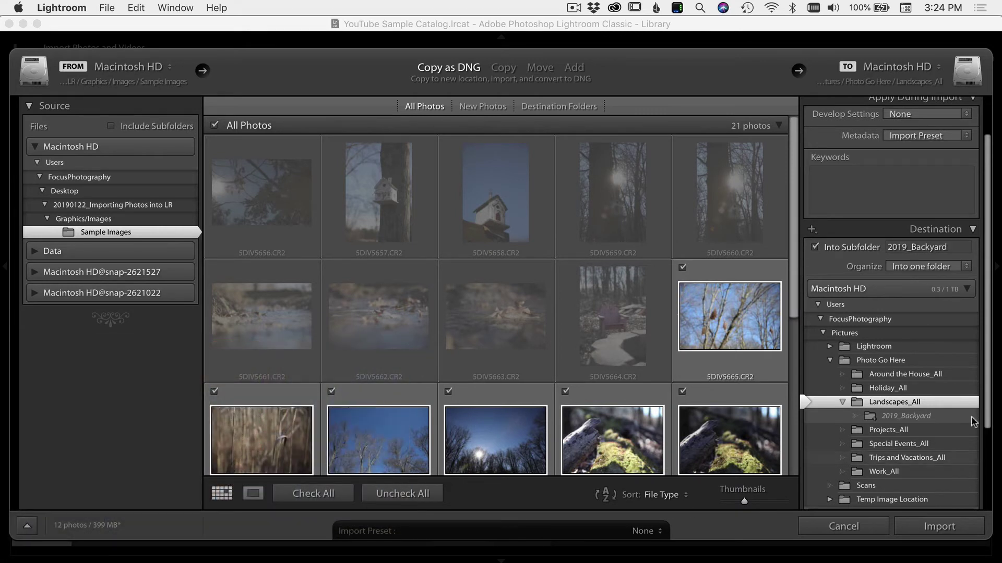
left_click(881, 360)
left_click(814, 247)
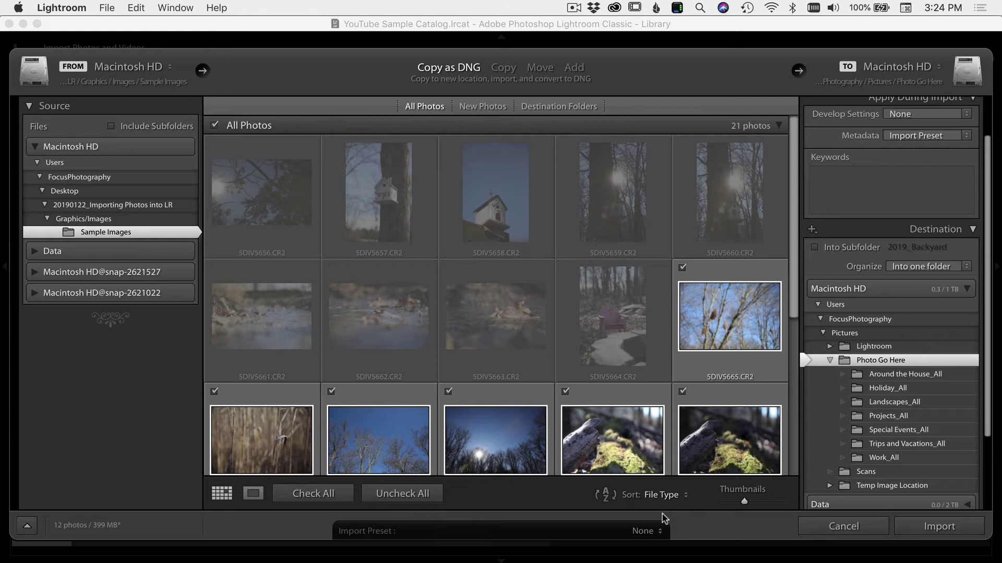
Step: Save the settings as import preset 'Youtube Sample Catalog Import Preset', then choose Projects_All as destination
left_click(637, 530)
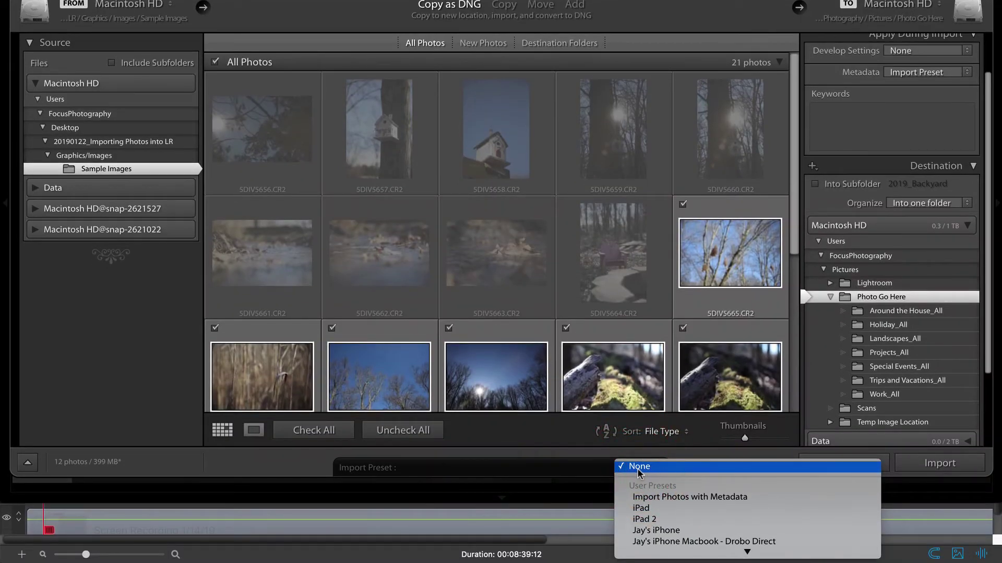
left_click(672, 538)
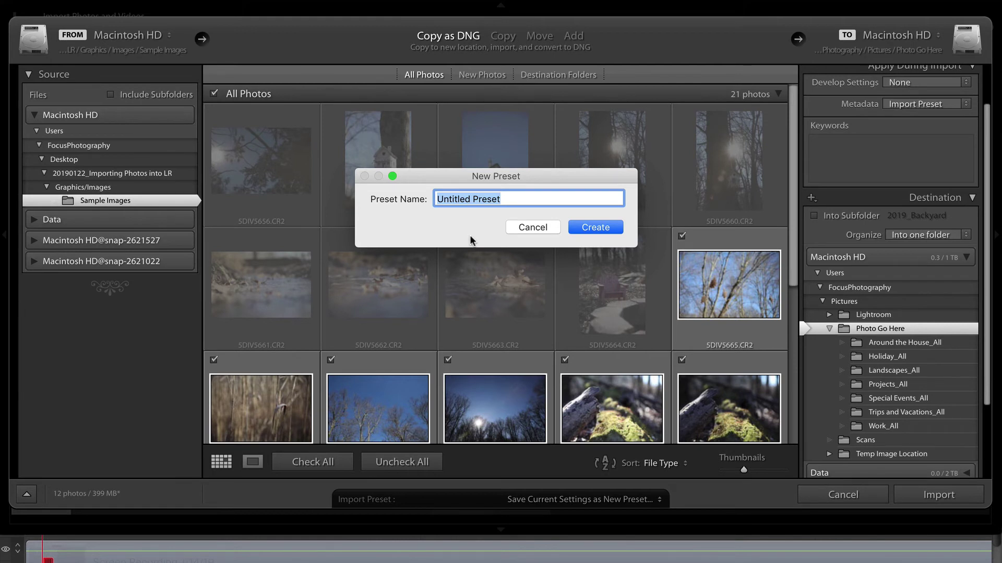
type("Youtube Sample C")
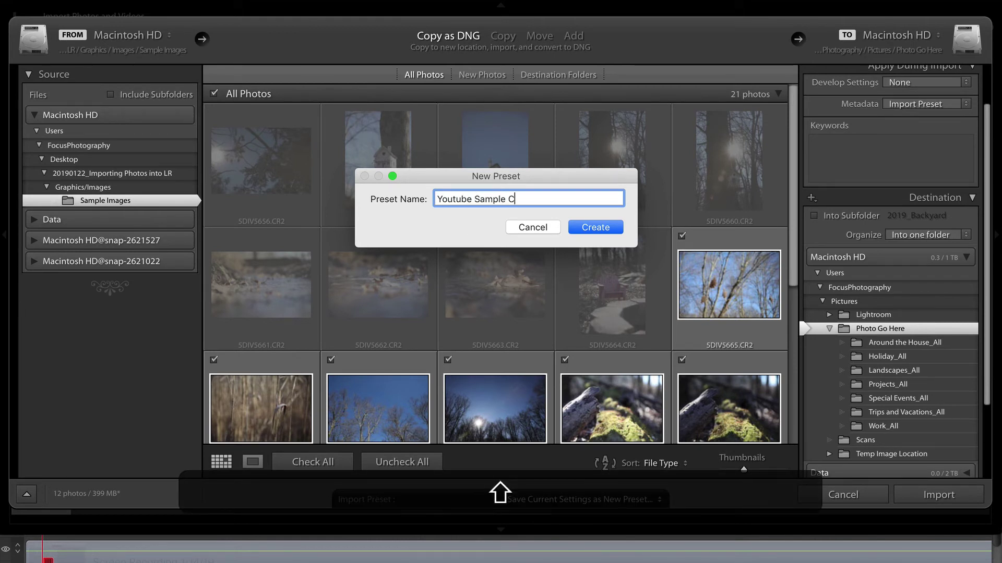
type("atalog Import Preset")
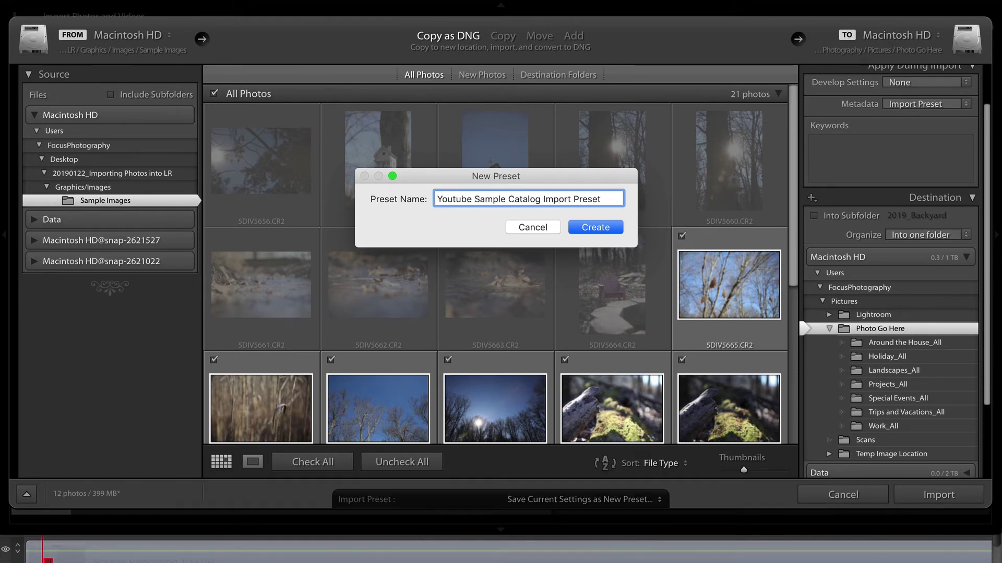
left_click(596, 227)
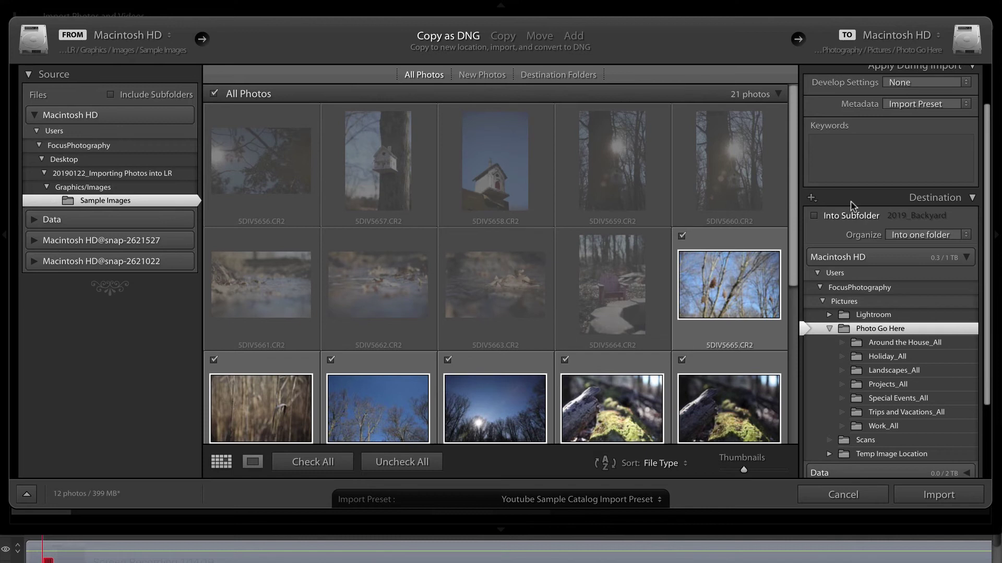
left_click(891, 387)
Step: Check the Develop Settings choices and leave them unchanged
scroll(901, 177, "up", 2)
left_click(918, 133)
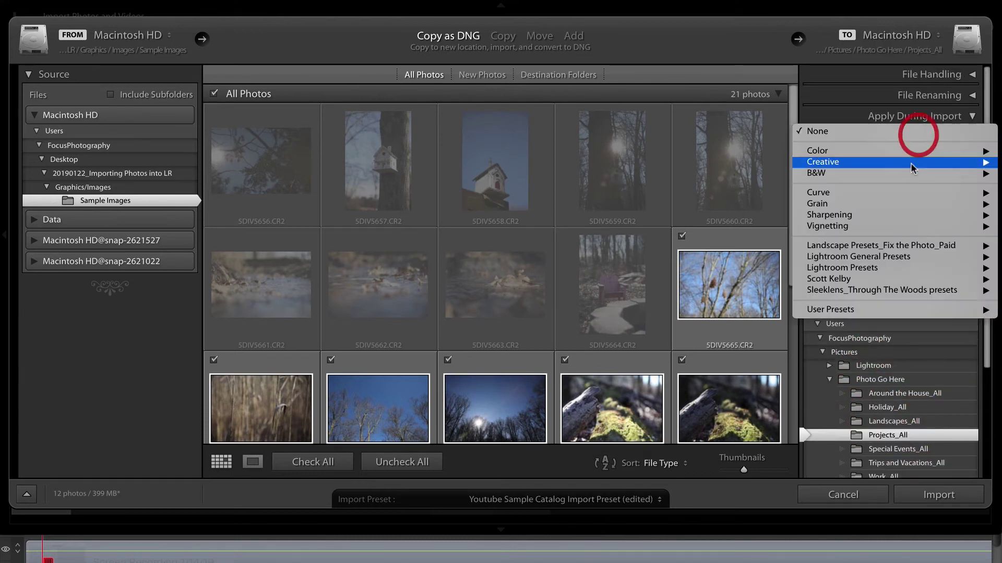
mouse_move(925, 215)
key("Escape")
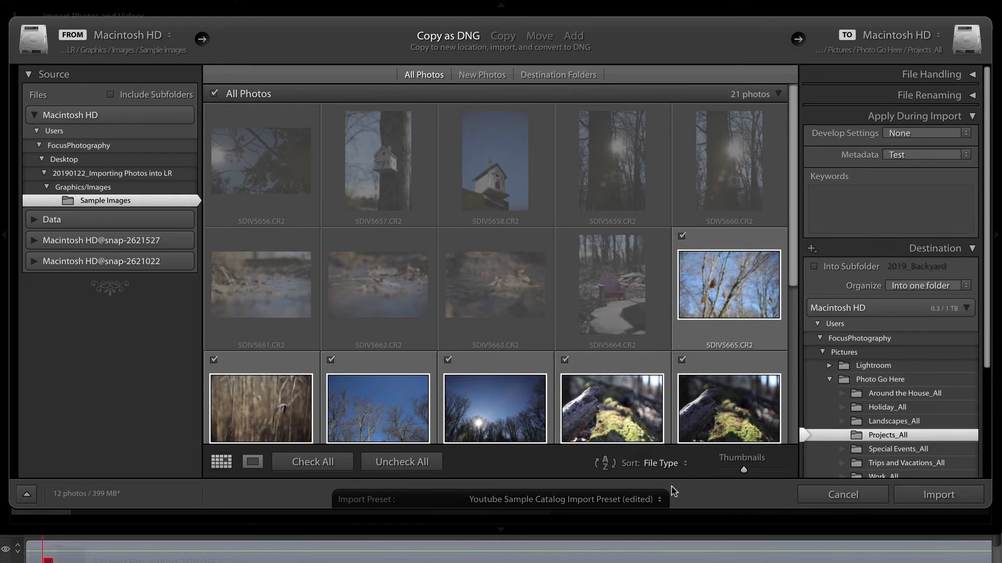
Step: Apply the Youtube Sample Catalog Import Preset and re-enable the 2019_Backyard subfolder
left_click(655, 499)
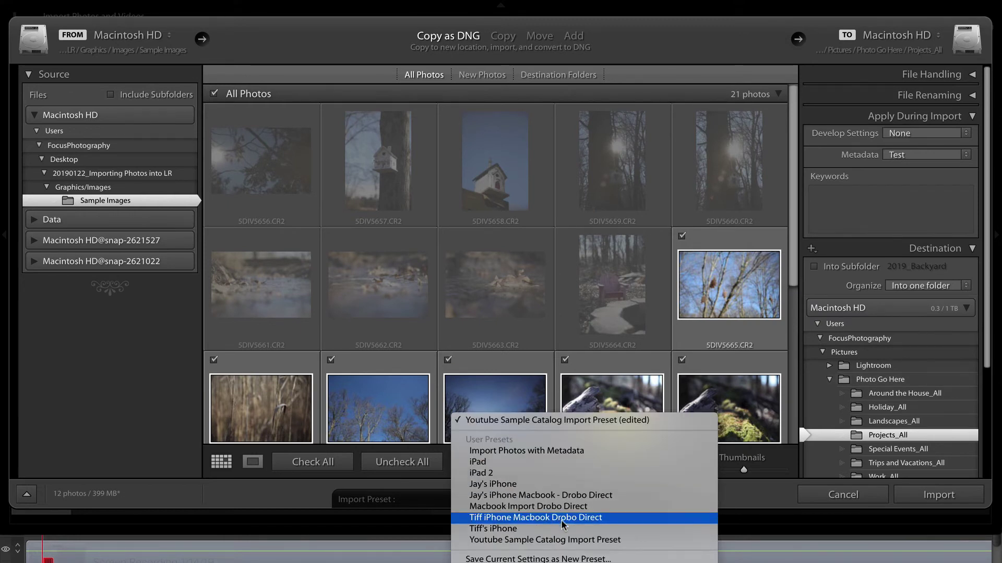
left_click(559, 540)
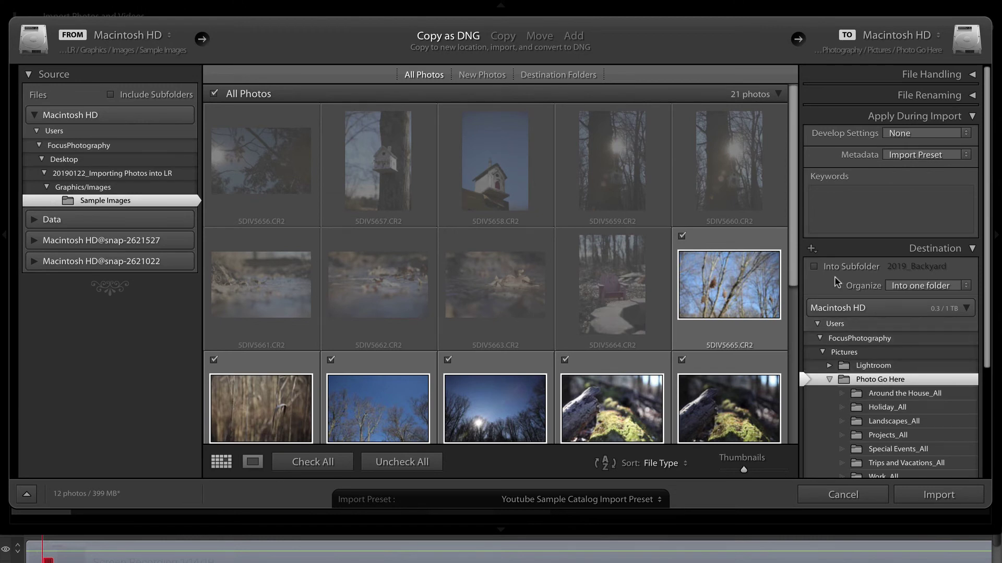
left_click(814, 269)
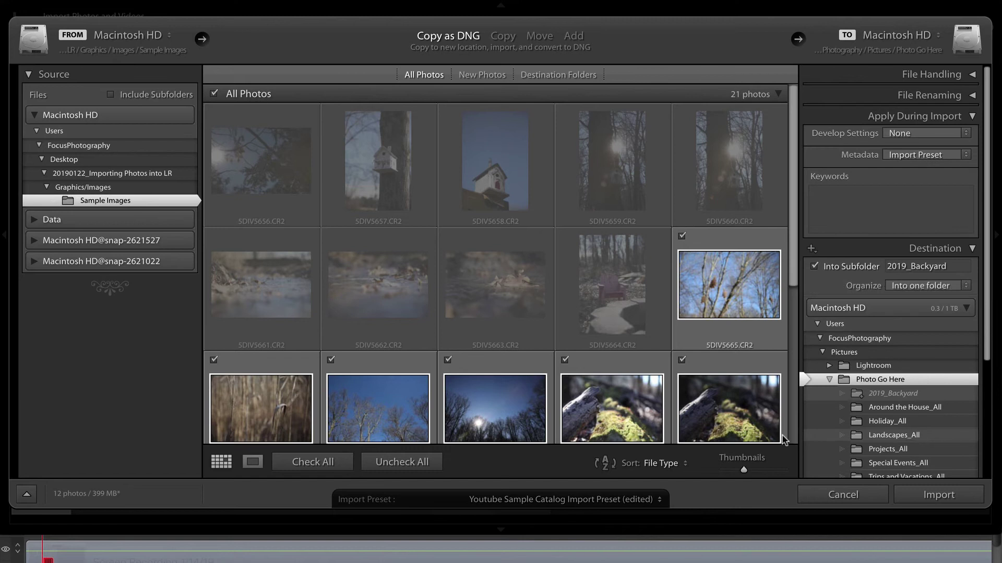
Step: Start importing the checked photos into Photo Go Here/2019_Backyard
left_click(933, 496)
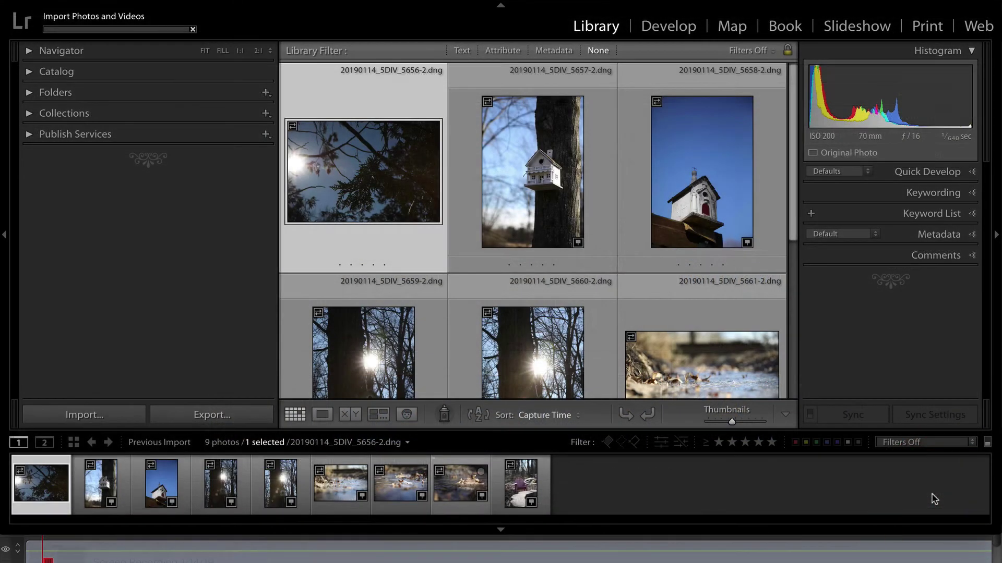